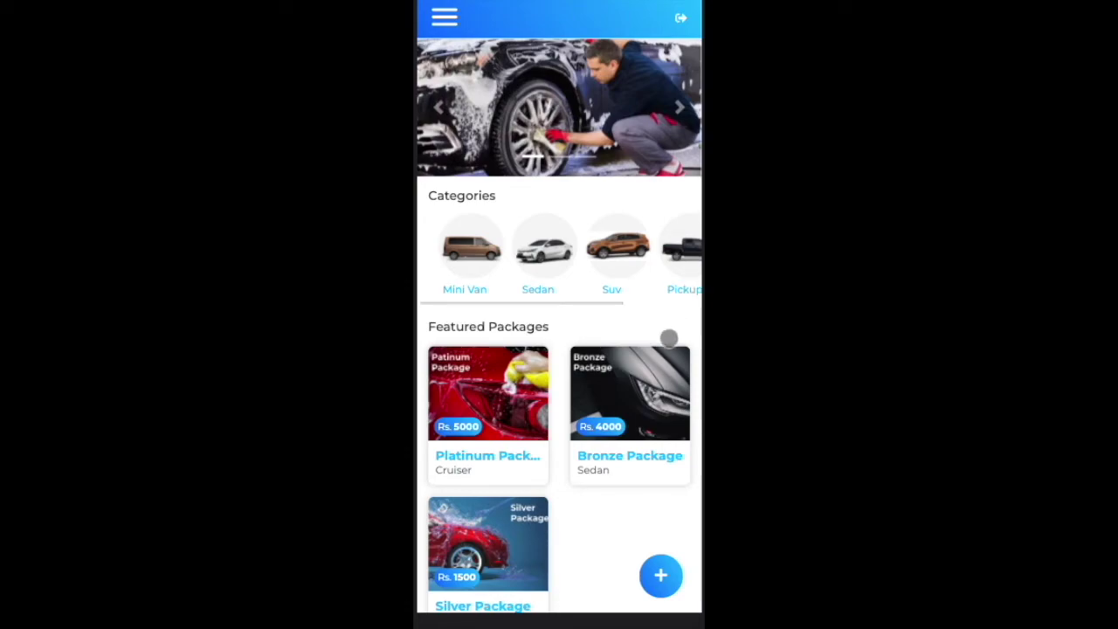
Step: Scroll the home page and filter the featured packages to the Suv category
scroll(668, 338, down, 1)
scroll(668, 338, up, 1)
scroll(668, 338, down, 1)
scroll(653, 305, down, 1)
scroll(653, 305, up, 1)
key(Return)
drag(681, 272, 588, 332)
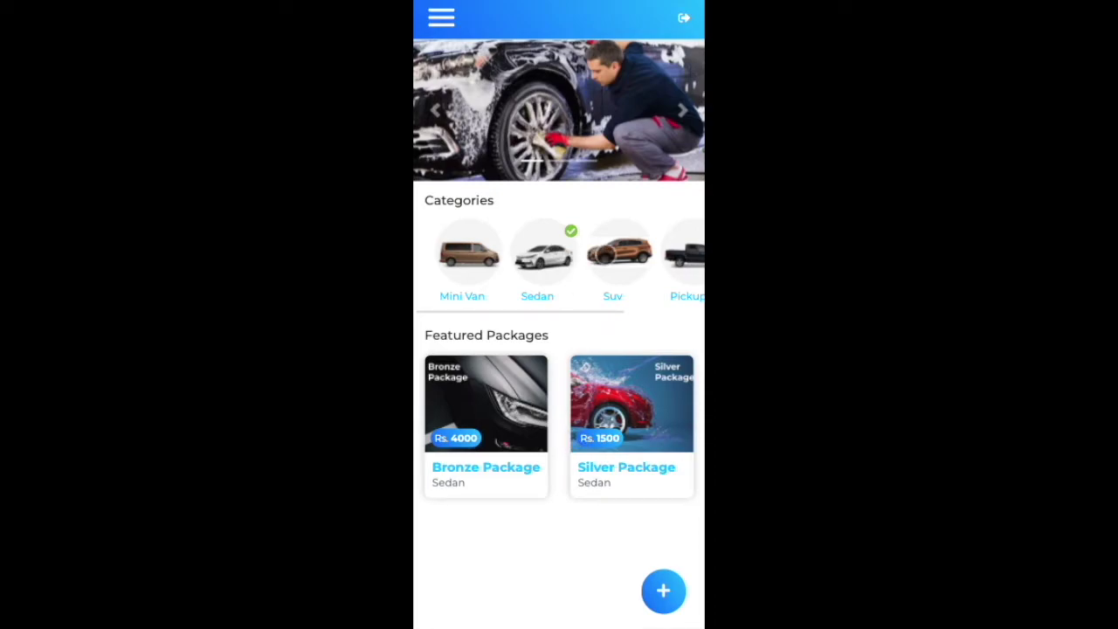
click(603, 252)
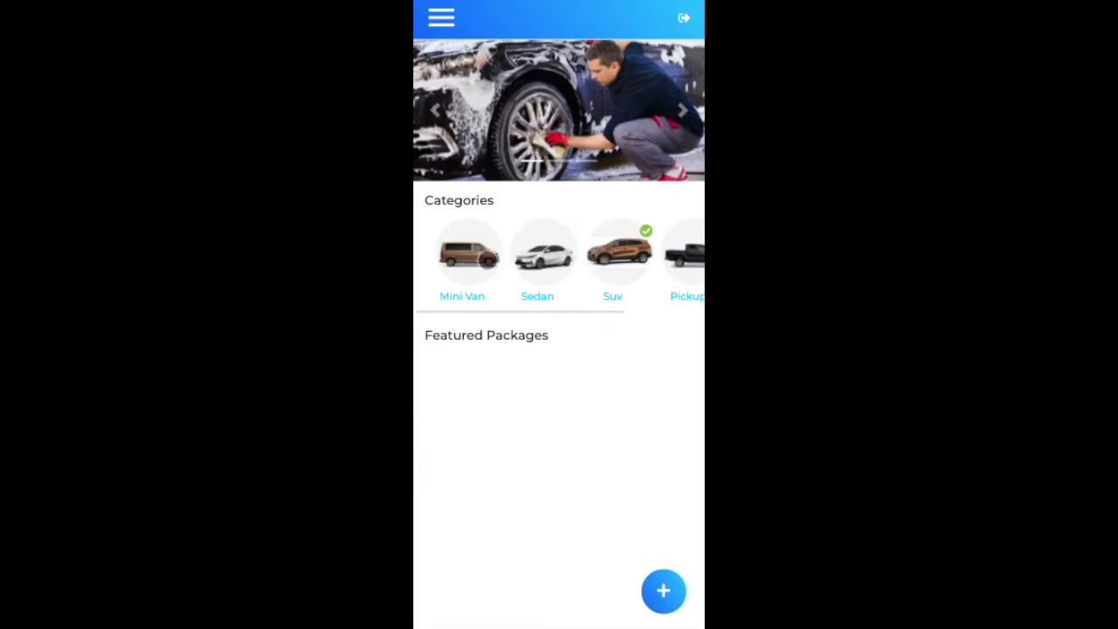
Step: Try the Sedan and Cruiser filters, ending on Sedan with Bronze Rs. 4000 and Silver Rs. 1500
drag(573, 260, 512, 257)
click(509, 254)
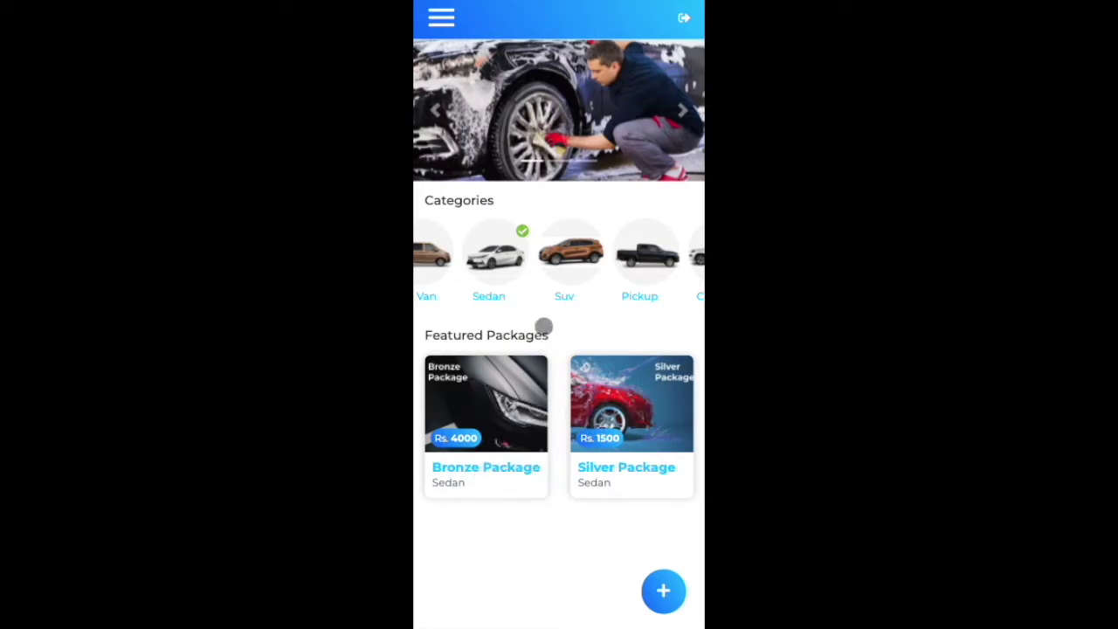
drag(523, 271, 489, 274)
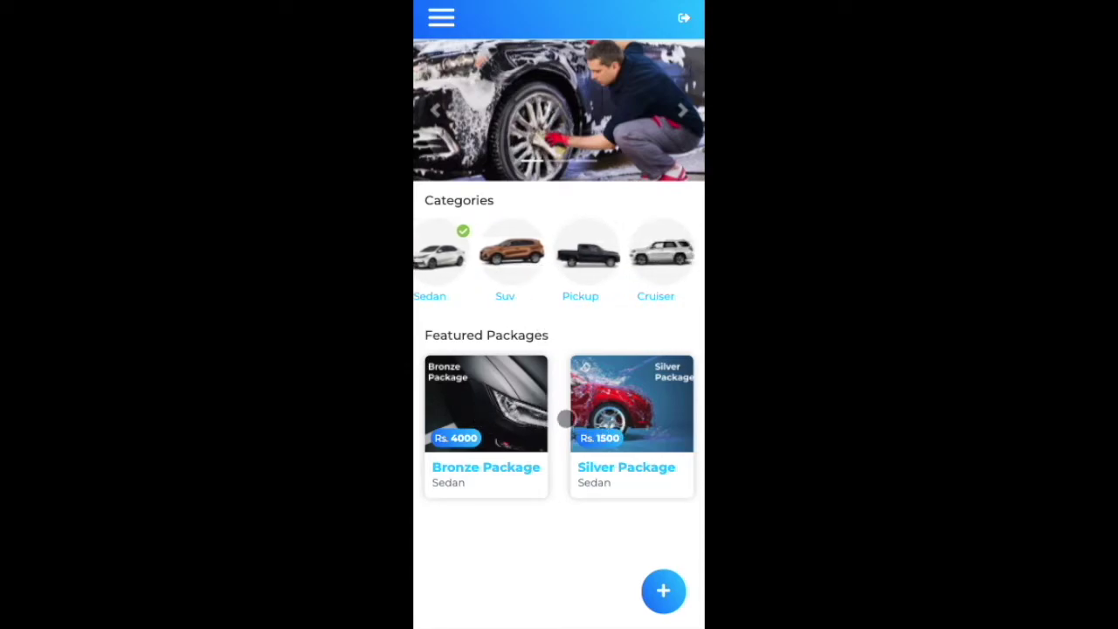
click(667, 260)
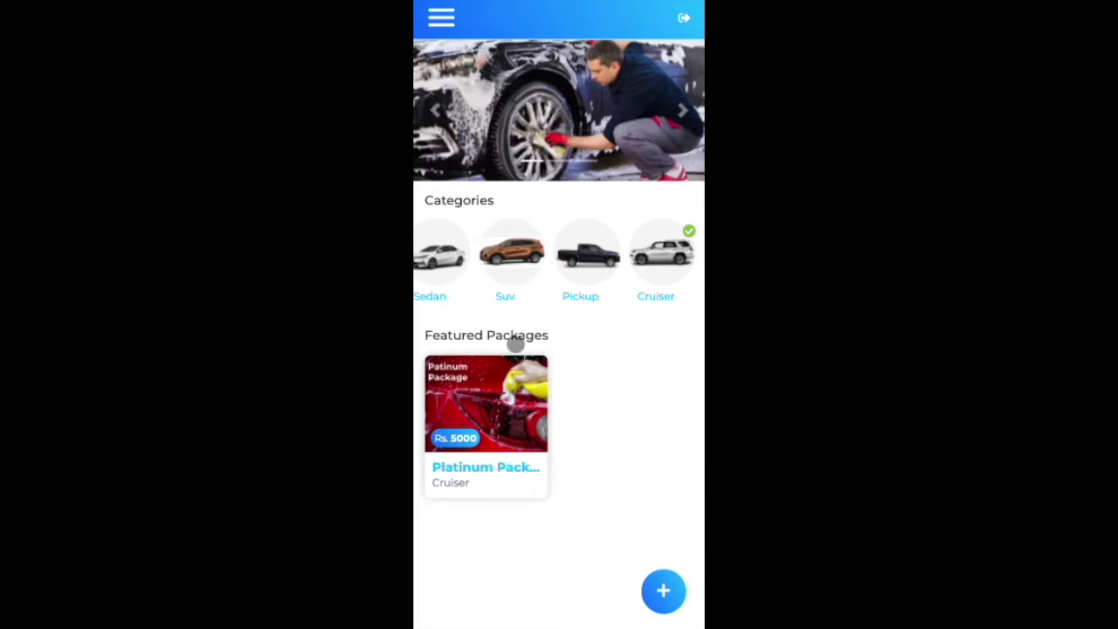
drag(507, 267, 689, 261)
click(535, 260)
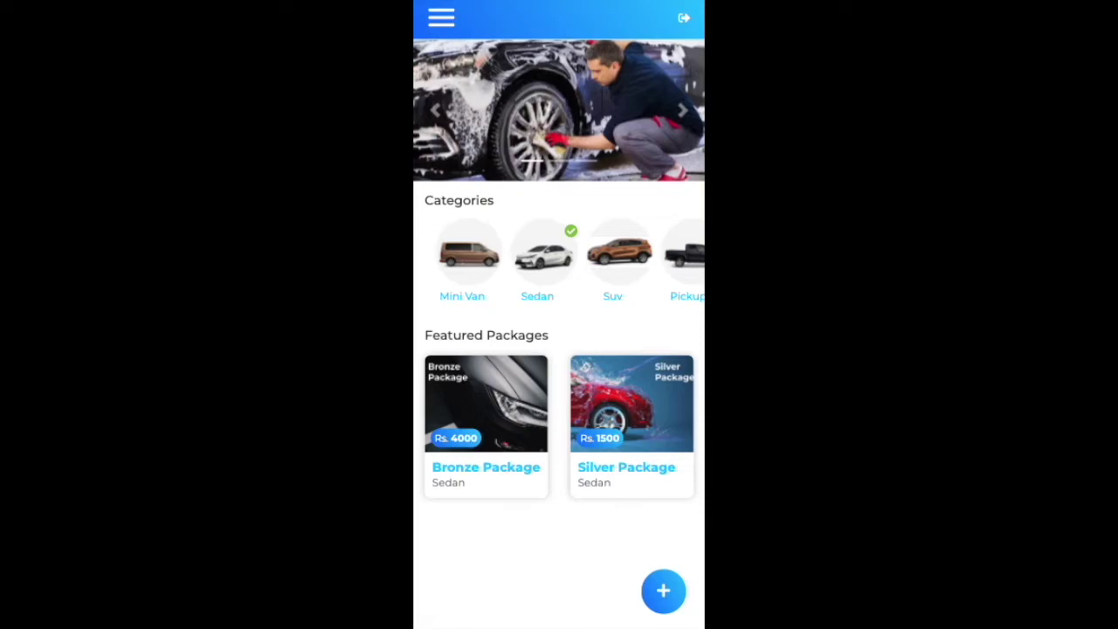
Step: View the Silver Package details (Rs.1500, seven services), then return to the Platinum, Bronze, Silver home list
click(649, 446)
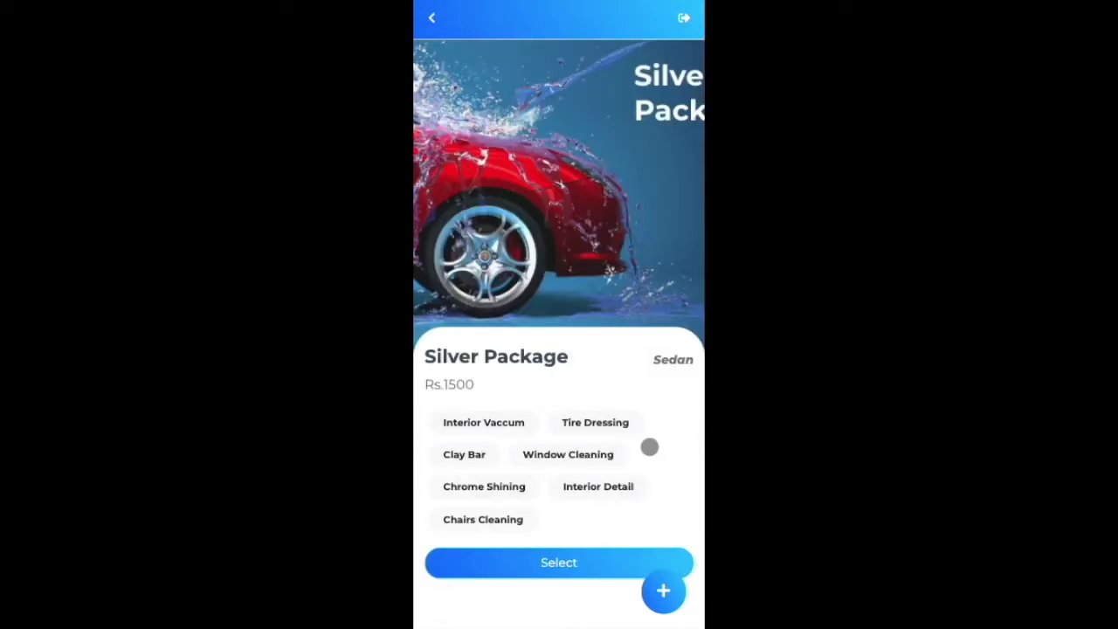
drag(626, 352, 634, 311)
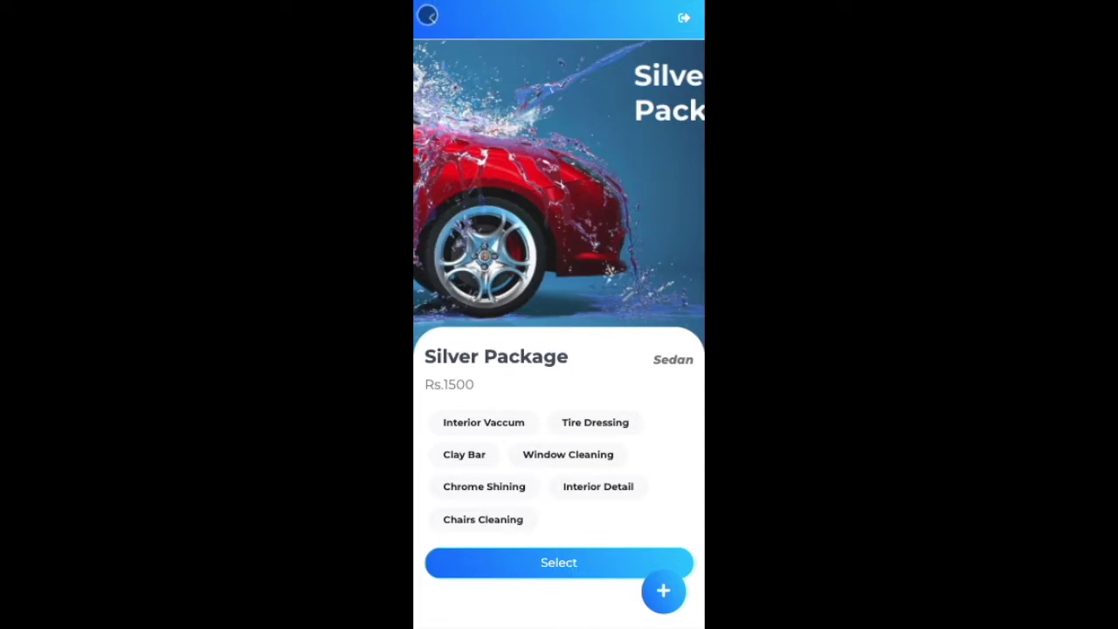
click(428, 15)
scroll(624, 437, down, 1)
scroll(637, 223, up, 1)
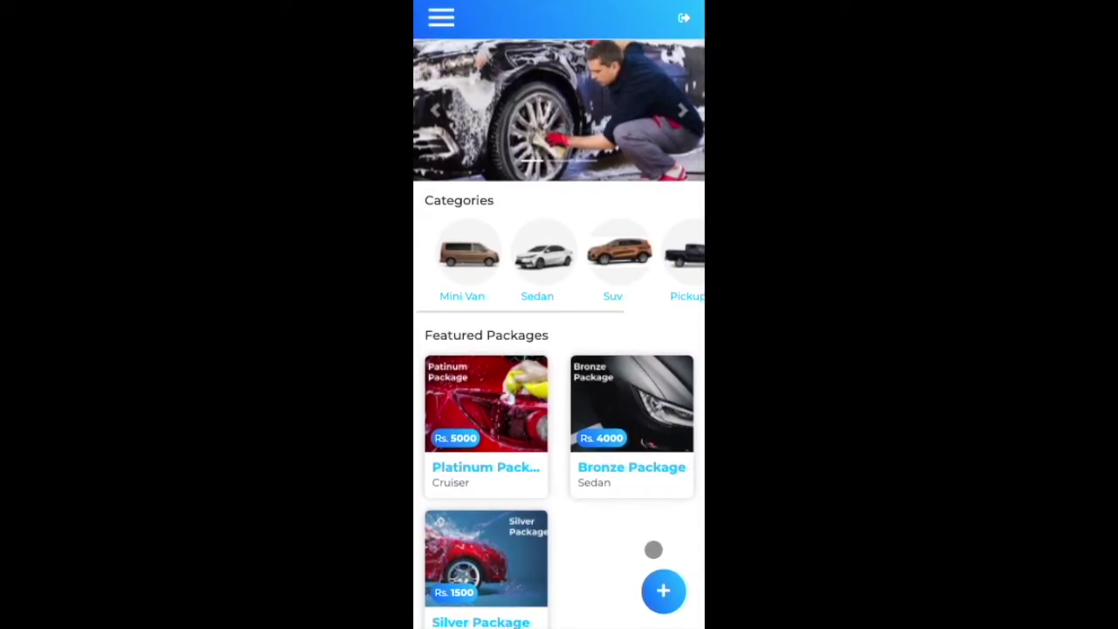
scroll(604, 499, down, 1)
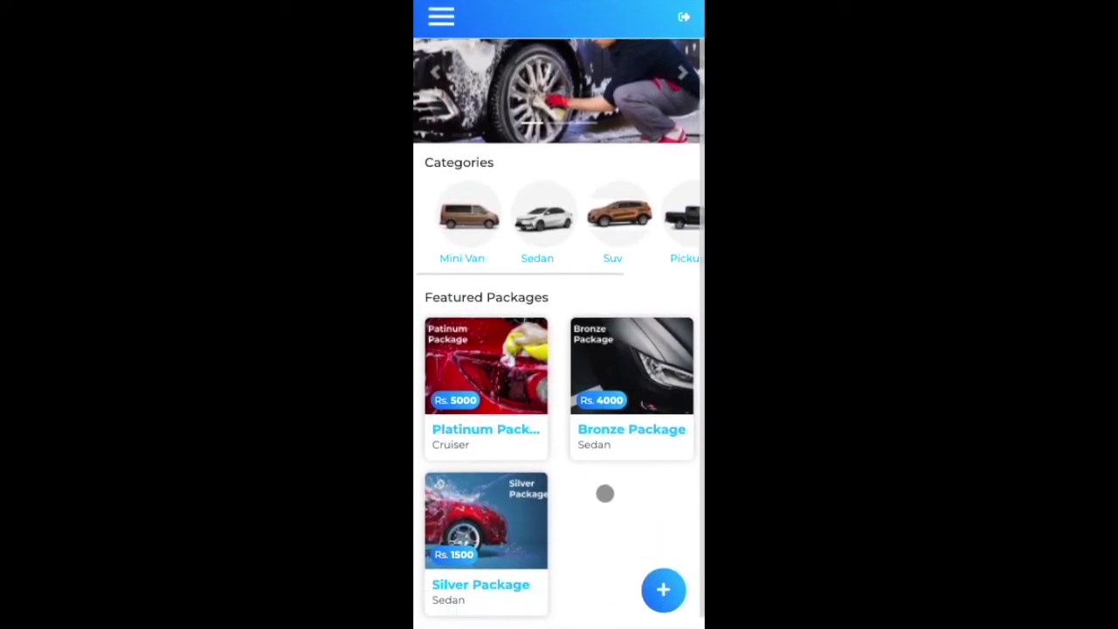
scroll(599, 419, up, 1)
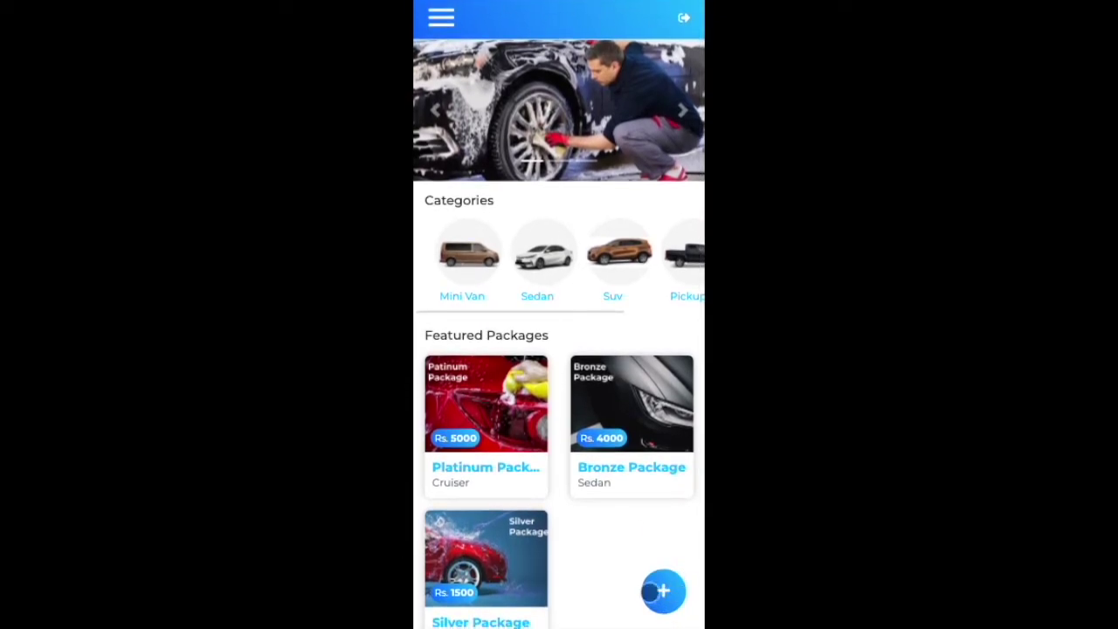
scroll(666, 544, down, 1)
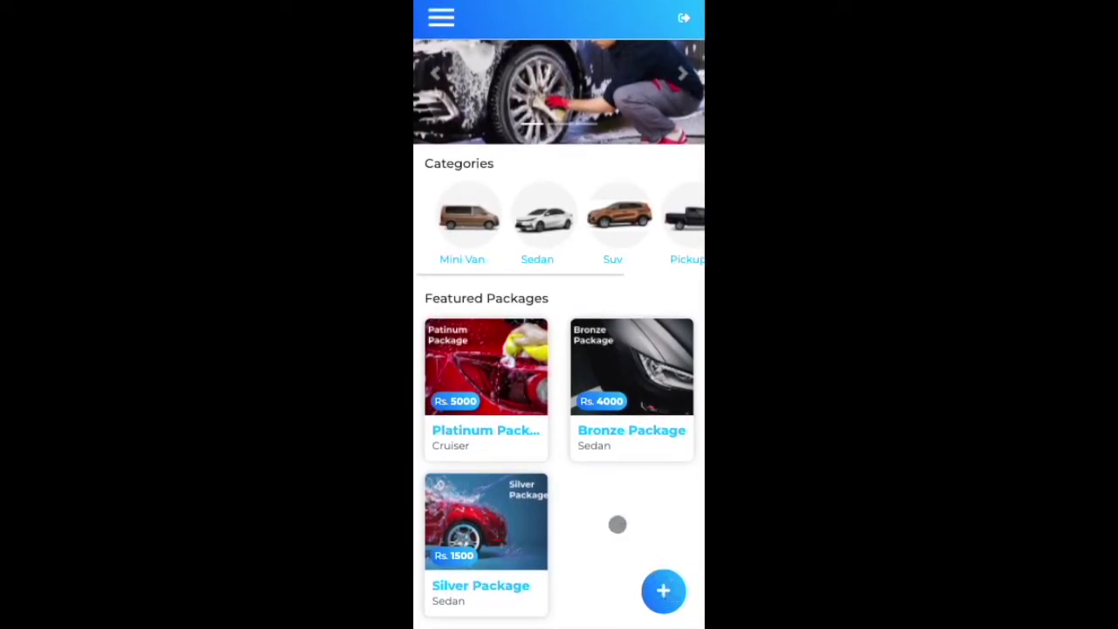
scroll(629, 539, up, 1)
click(441, 18)
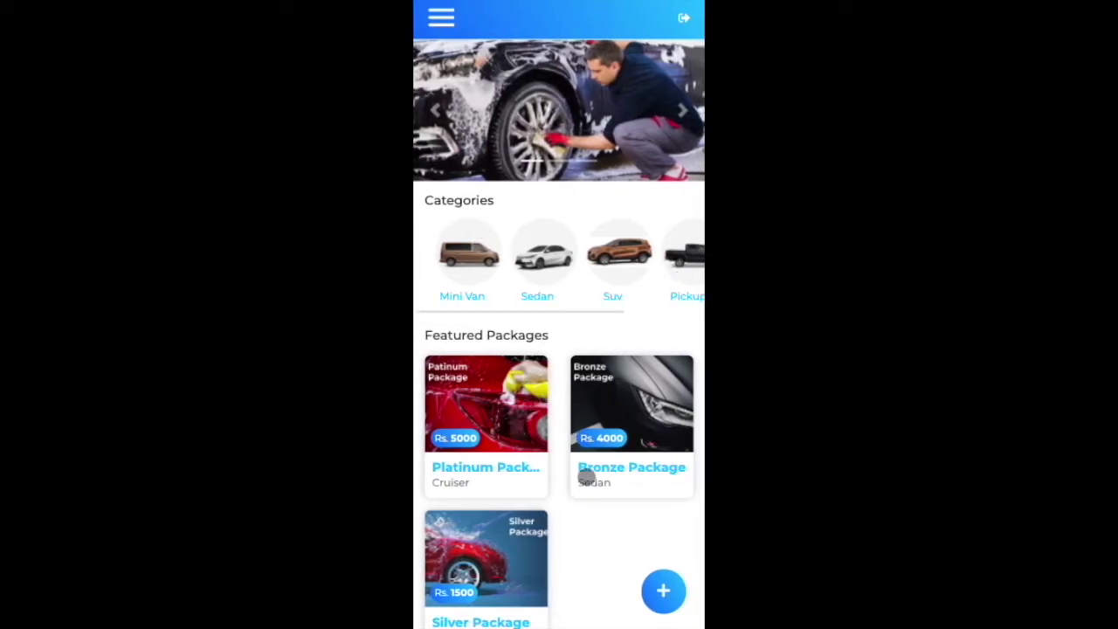
drag(640, 262, 602, 266)
click(561, 266)
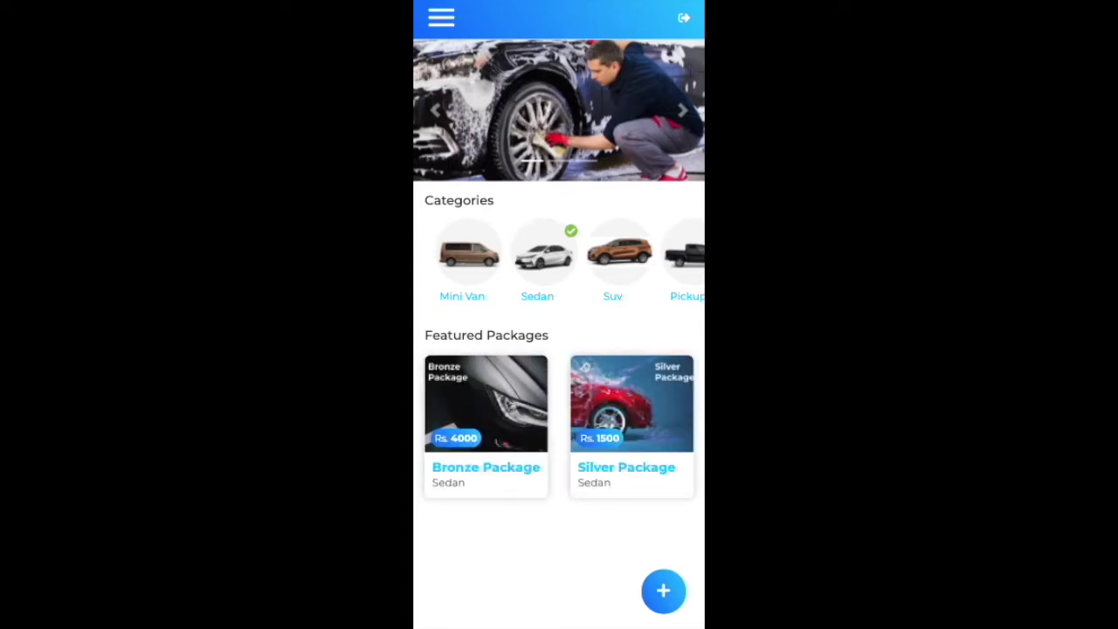
key(F5)
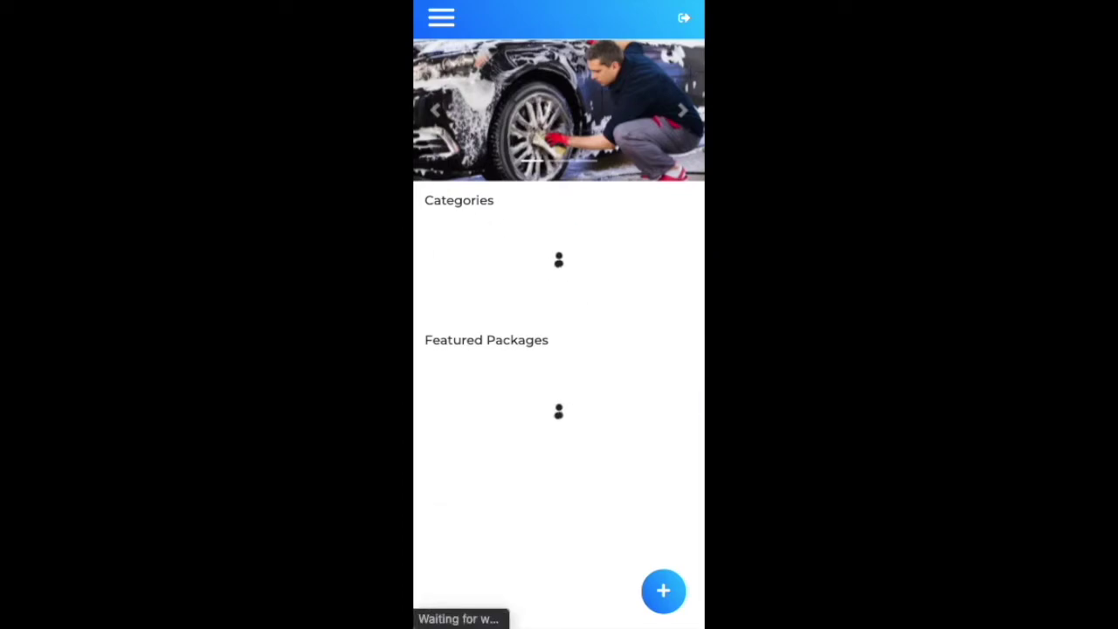
scroll(660, 470, down, 1)
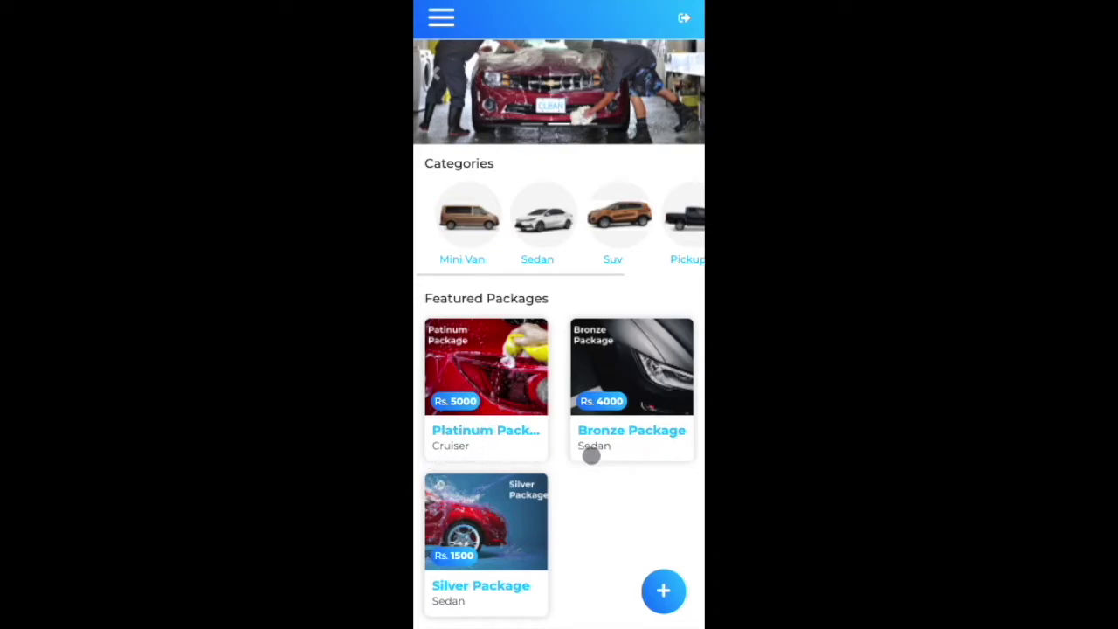
drag(639, 232, 601, 225)
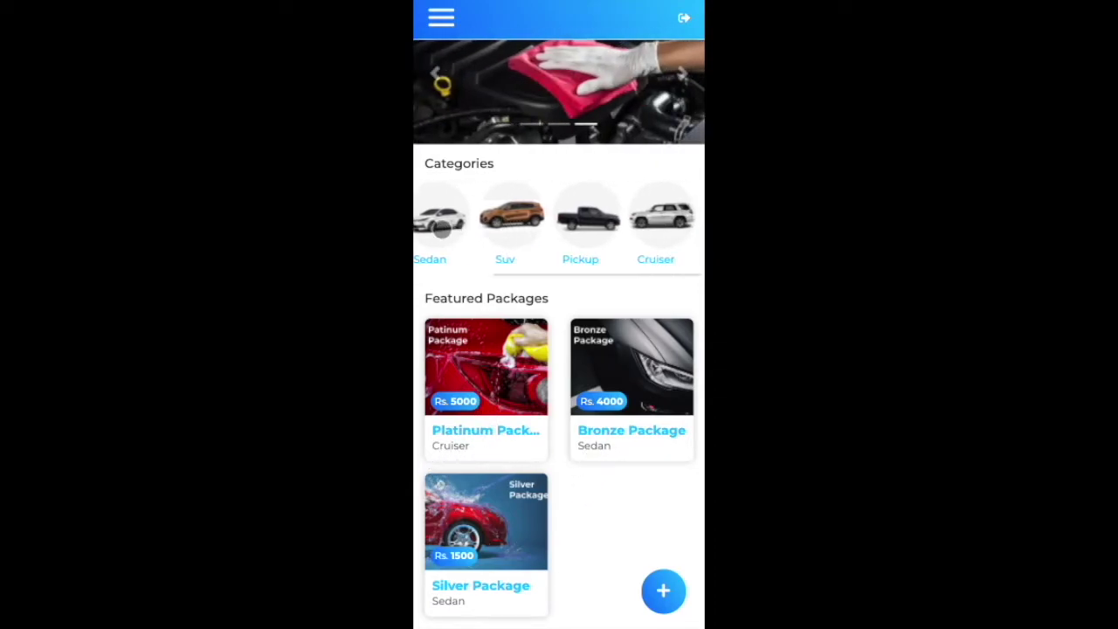
drag(541, 230, 604, 223)
click(572, 218)
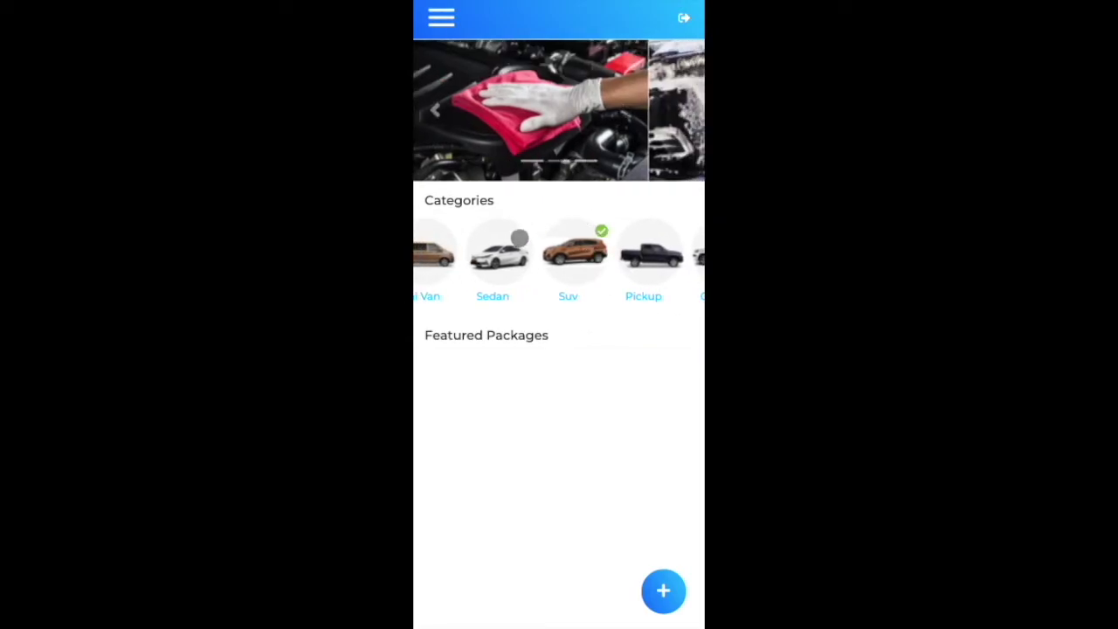
click(497, 269)
drag(524, 253, 569, 253)
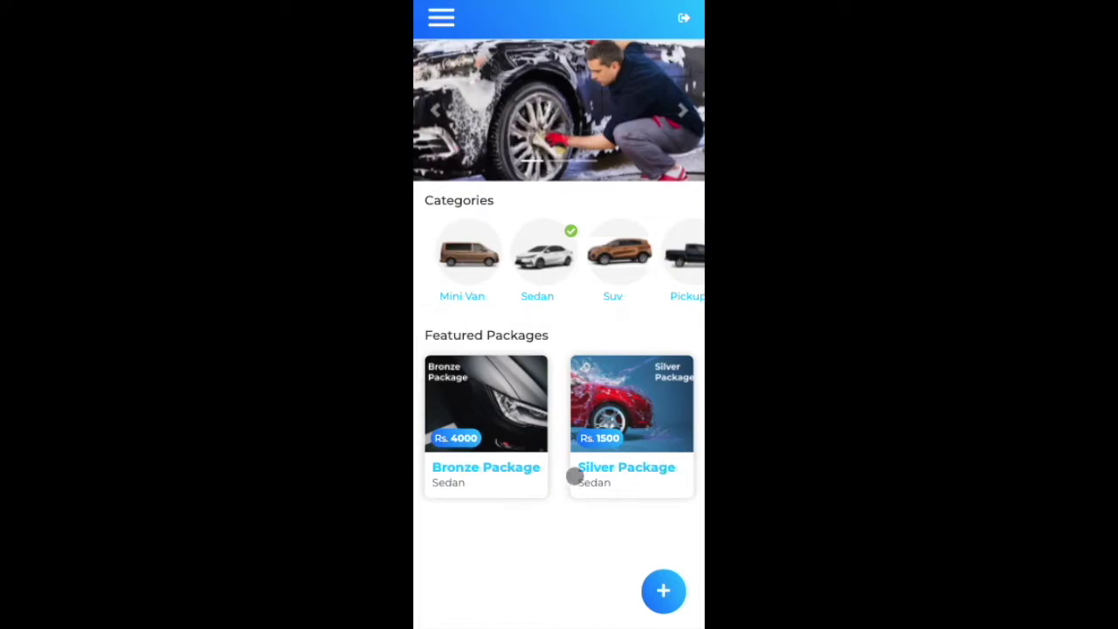
click(519, 411)
drag(599, 481, 608, 339)
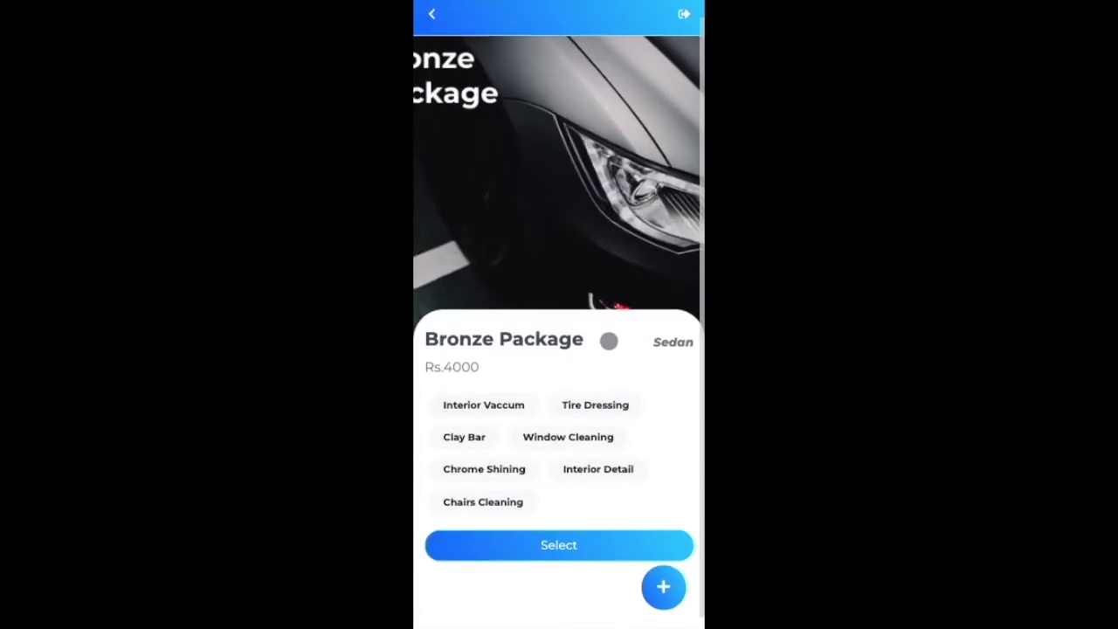
click(434, 17)
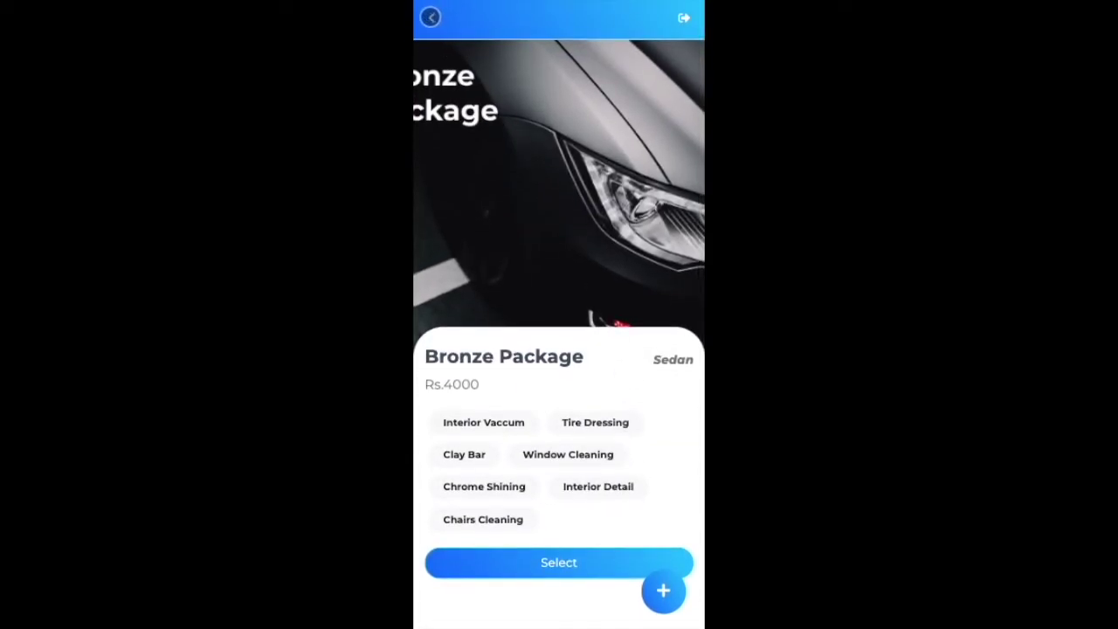
click(441, 15)
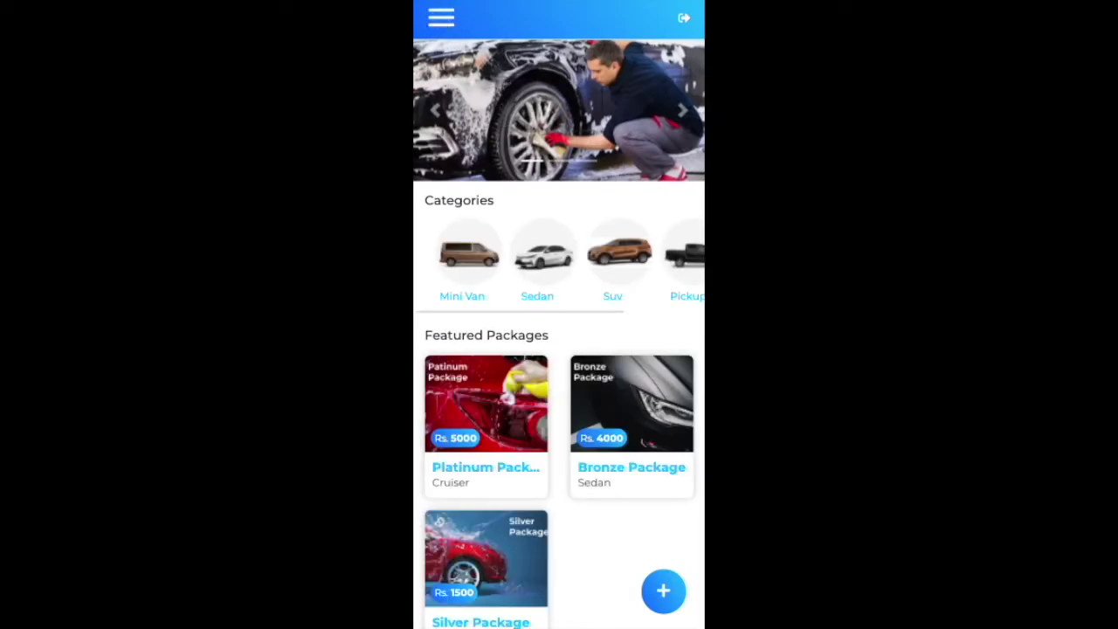
click(451, 21)
click(663, 590)
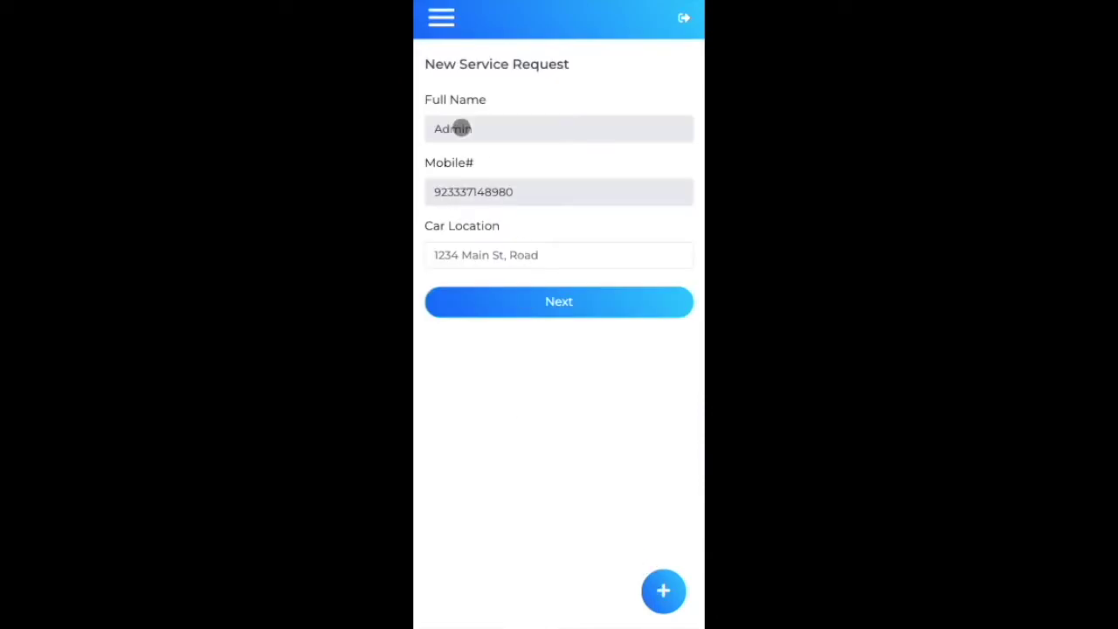
key(Escape)
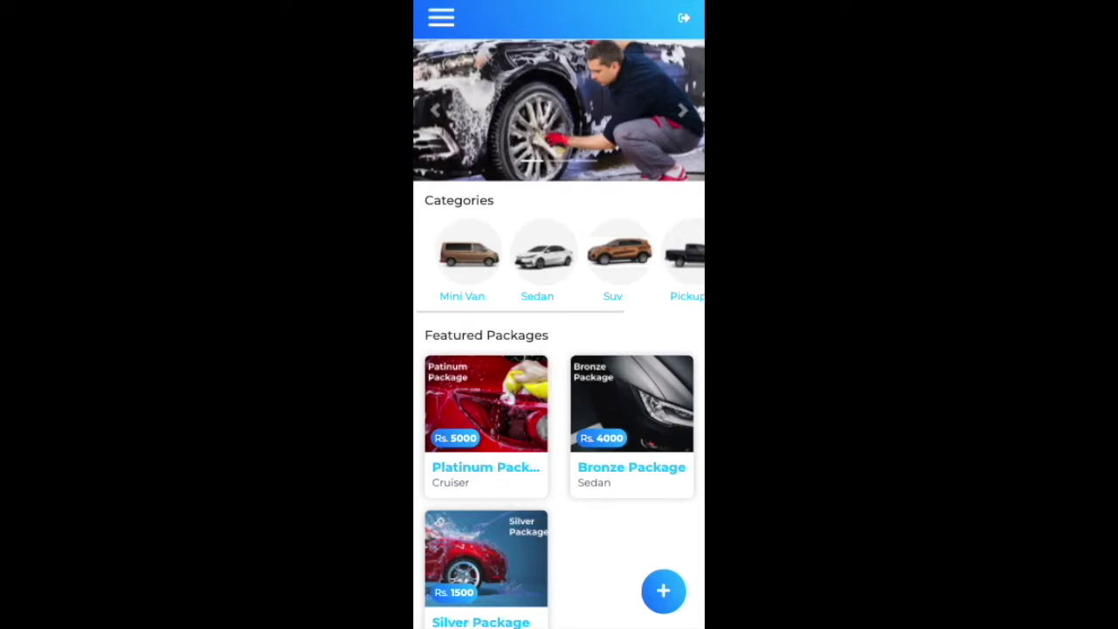
Step: Go to the empty All Detailers page and reopen the admin navigation menu
click(662, 593)
click(441, 18)
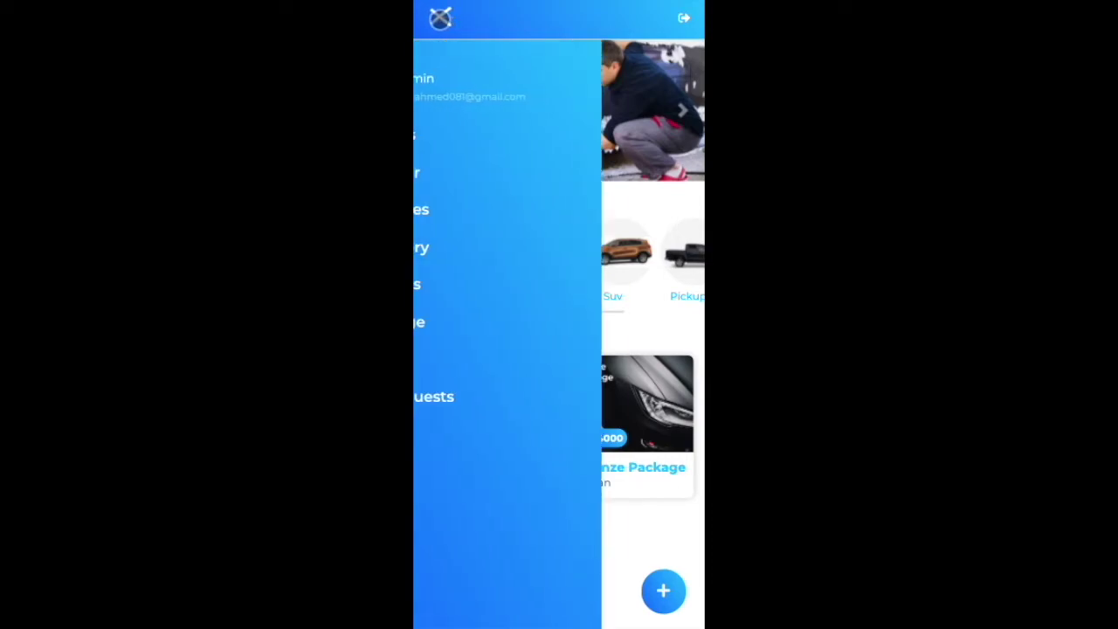
click(495, 134)
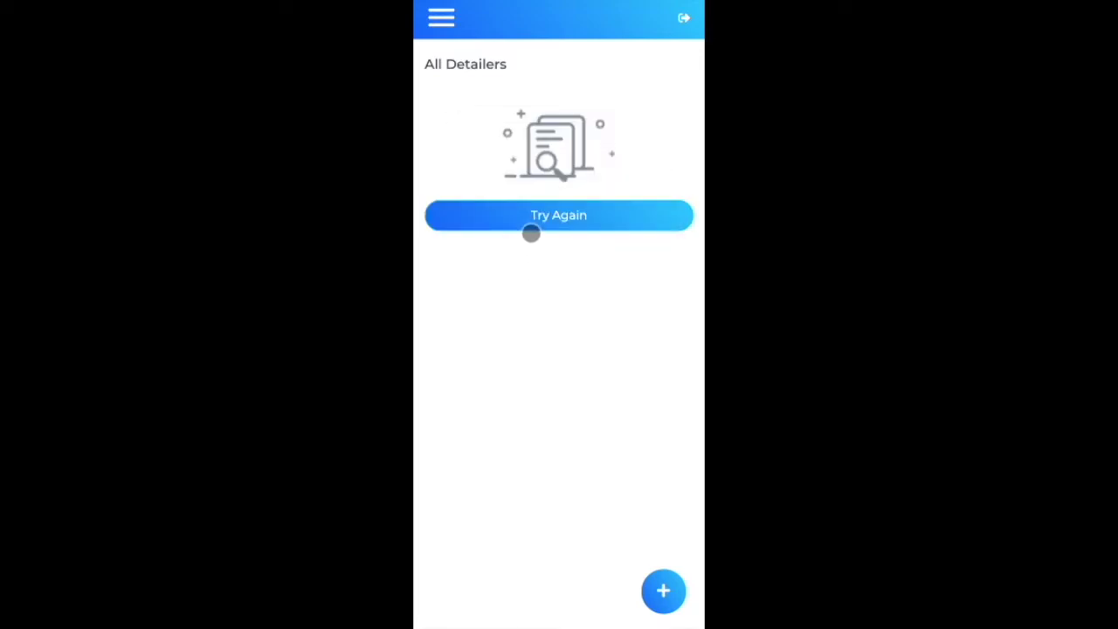
click(436, 26)
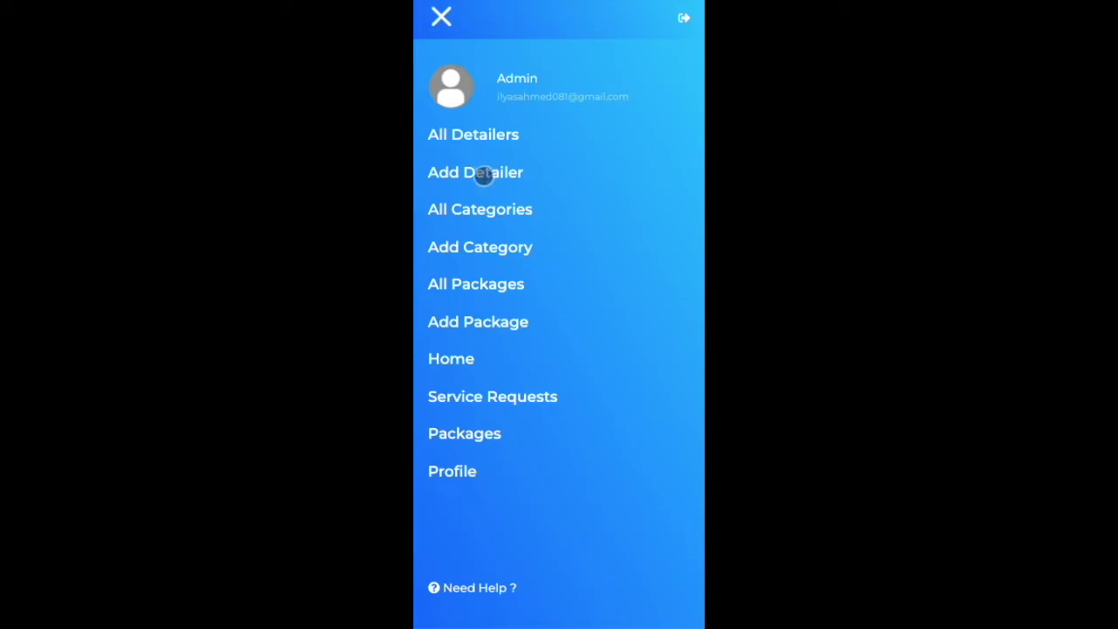
Step: In the Add Detailer form, replace the leftover name with the new detailer's name
click(476, 172)
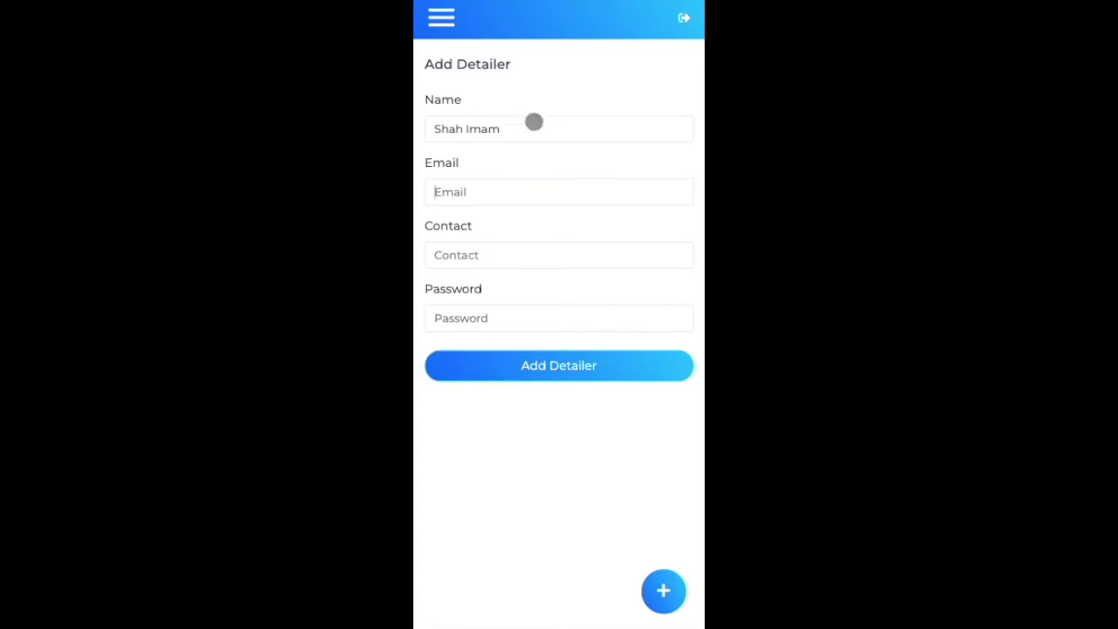
drag(521, 133, 594, 132)
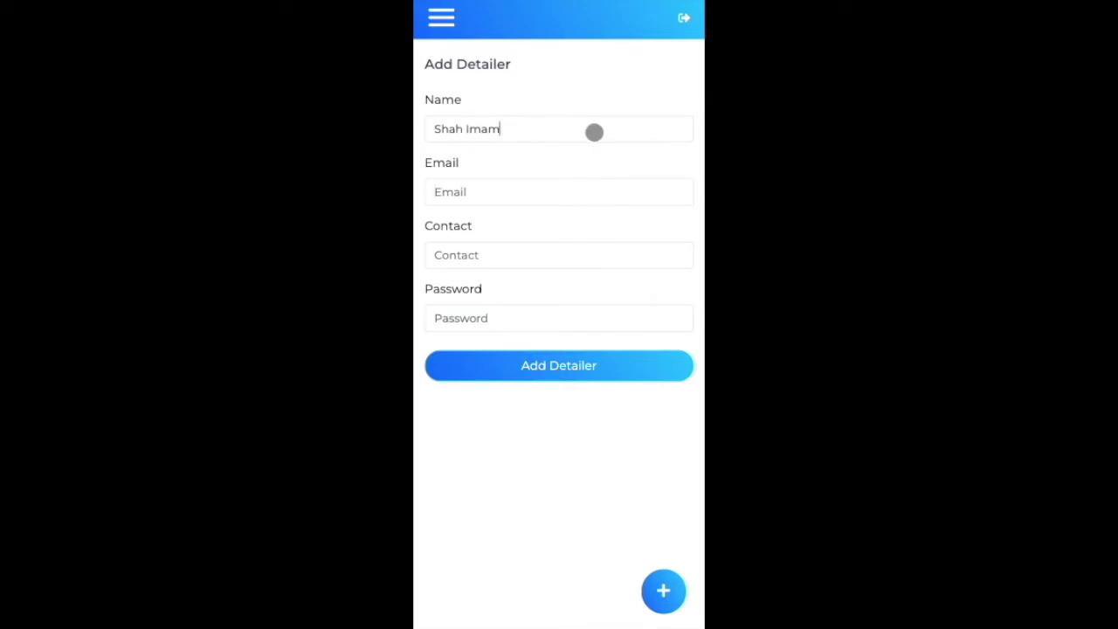
right_click(591, 130)
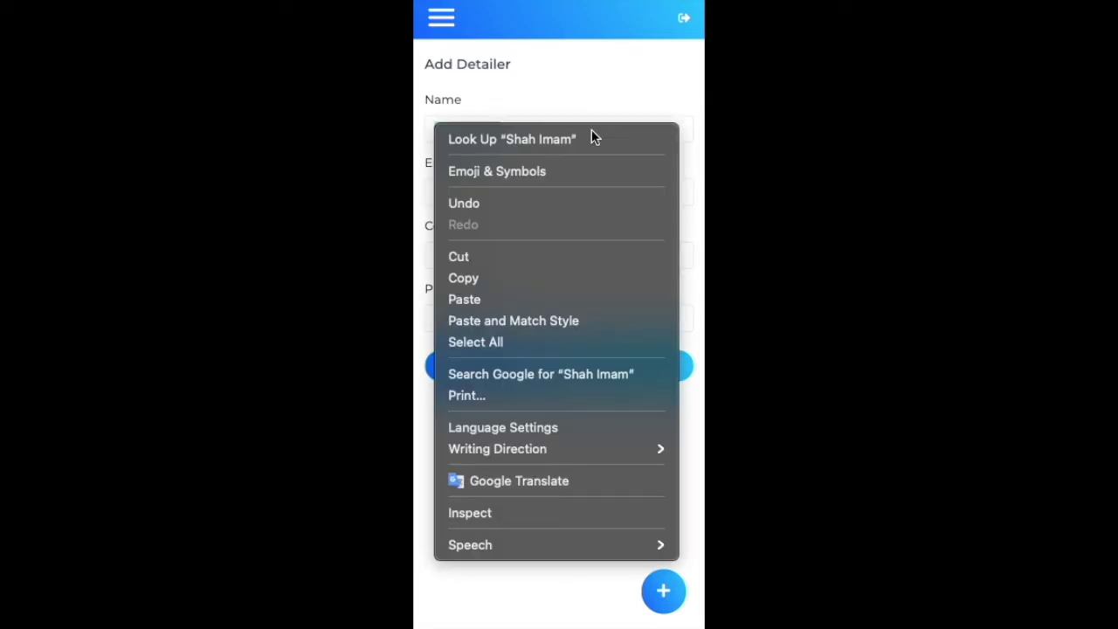
click(594, 114)
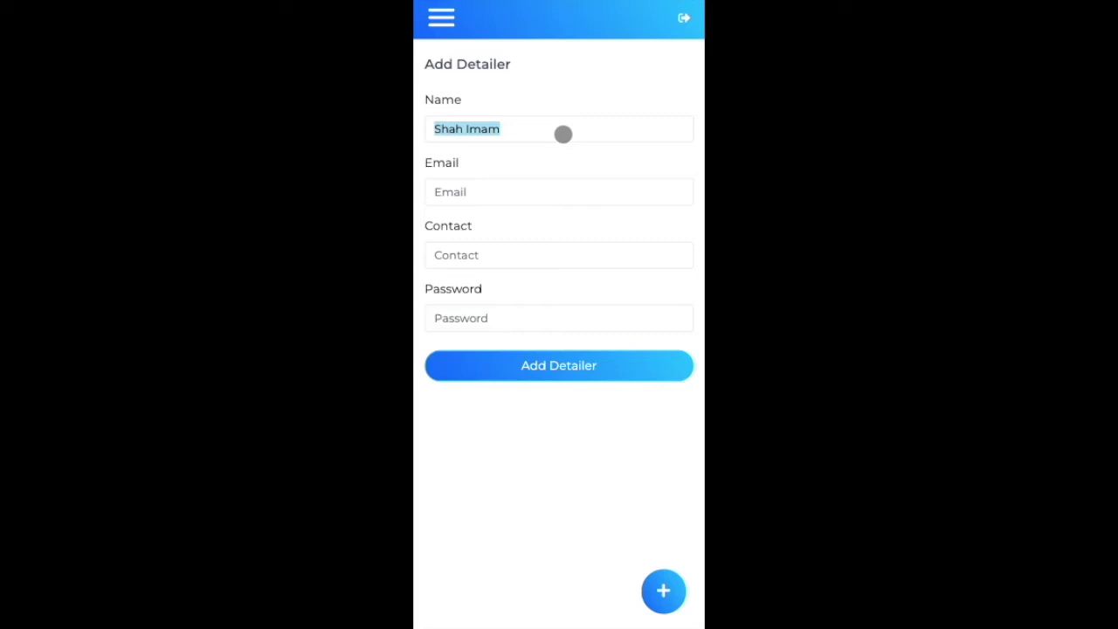
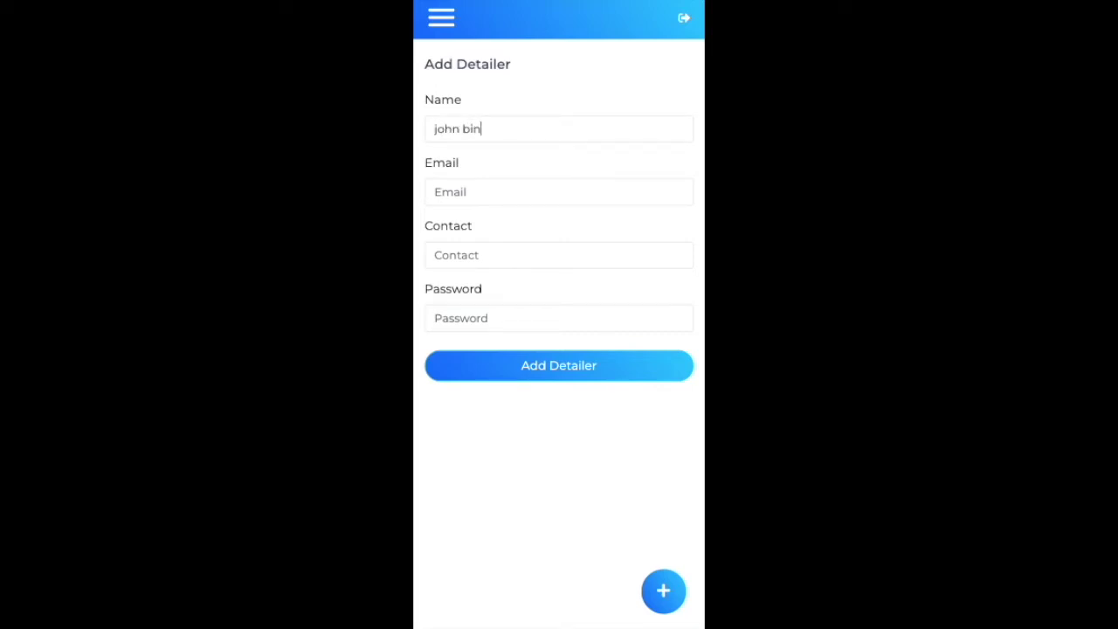
Step: Fill in the detailer's e-mail and contact number, then save the new detailer
click(516, 183)
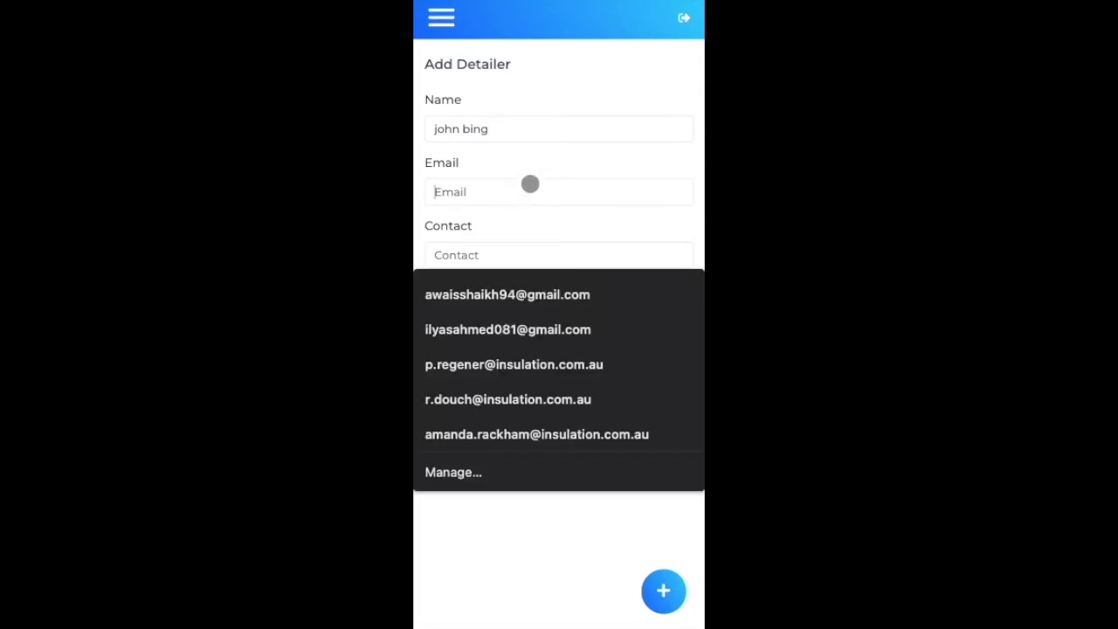
click(573, 68)
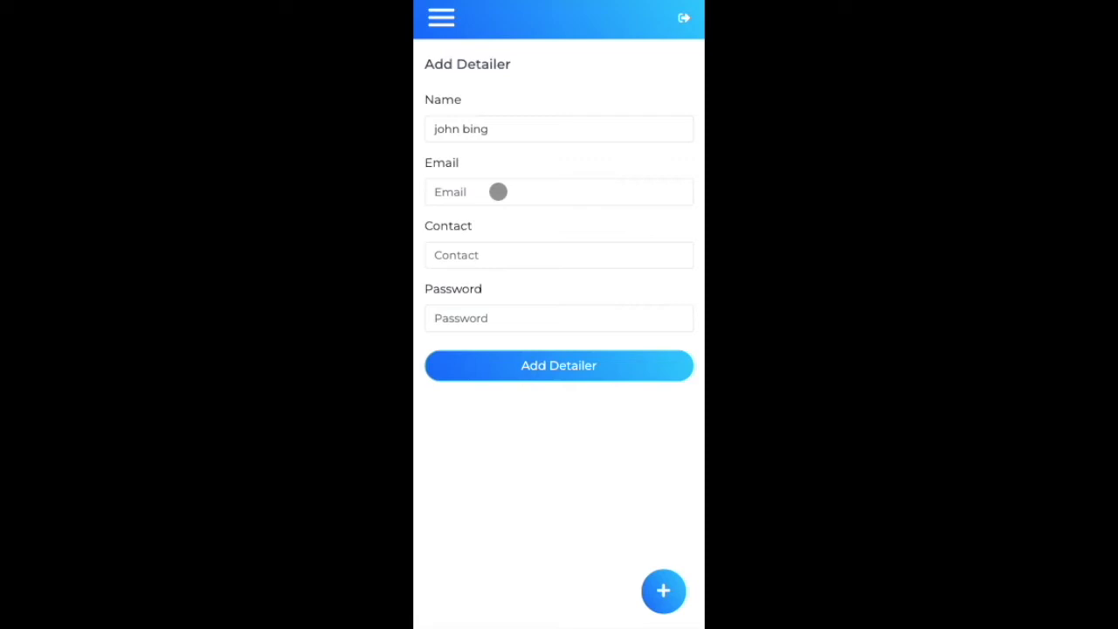
click(497, 192)
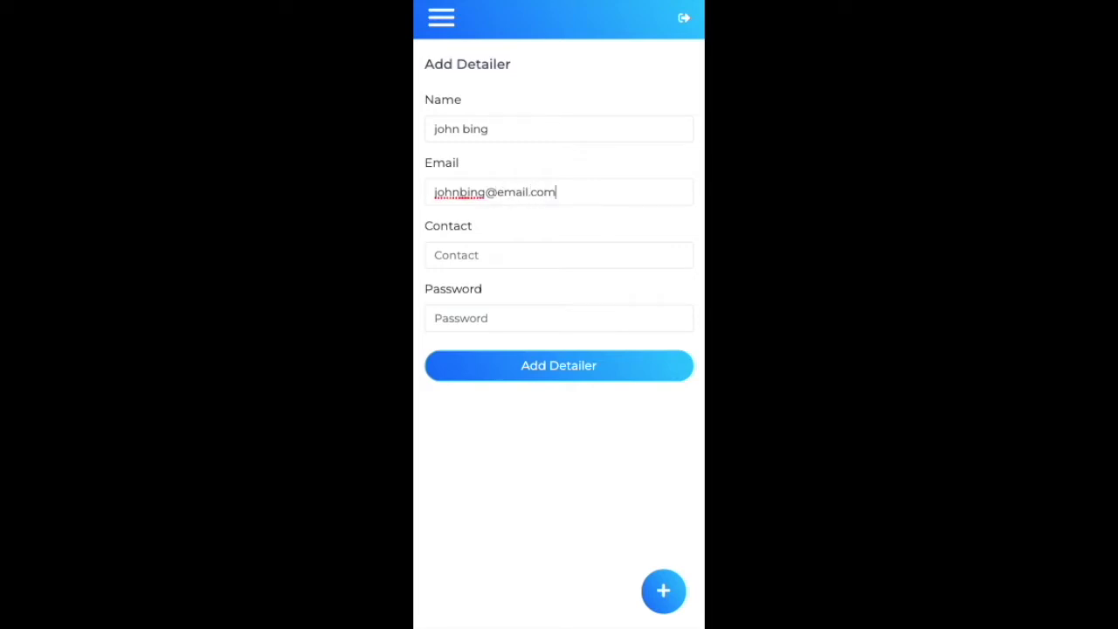
click(474, 254)
text(2222222222)
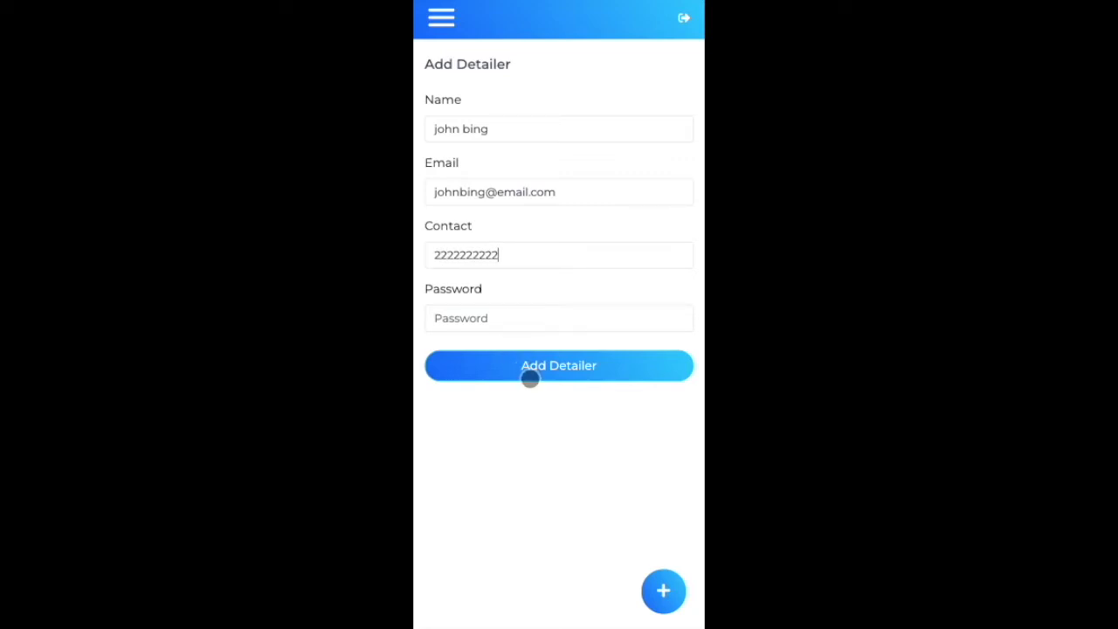
text(123456789)
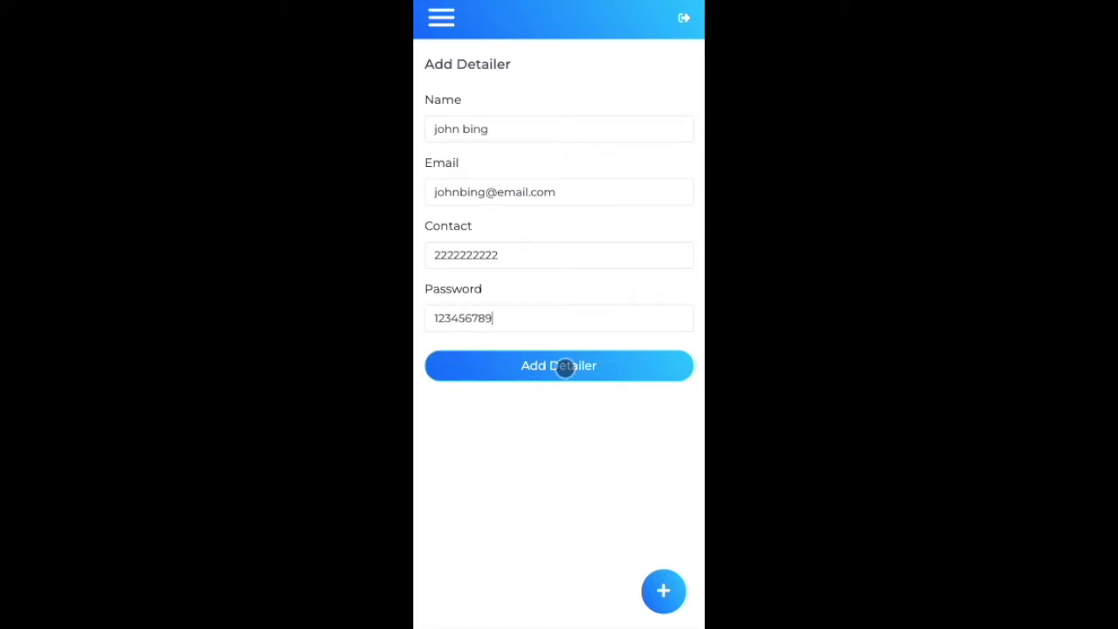
click(563, 367)
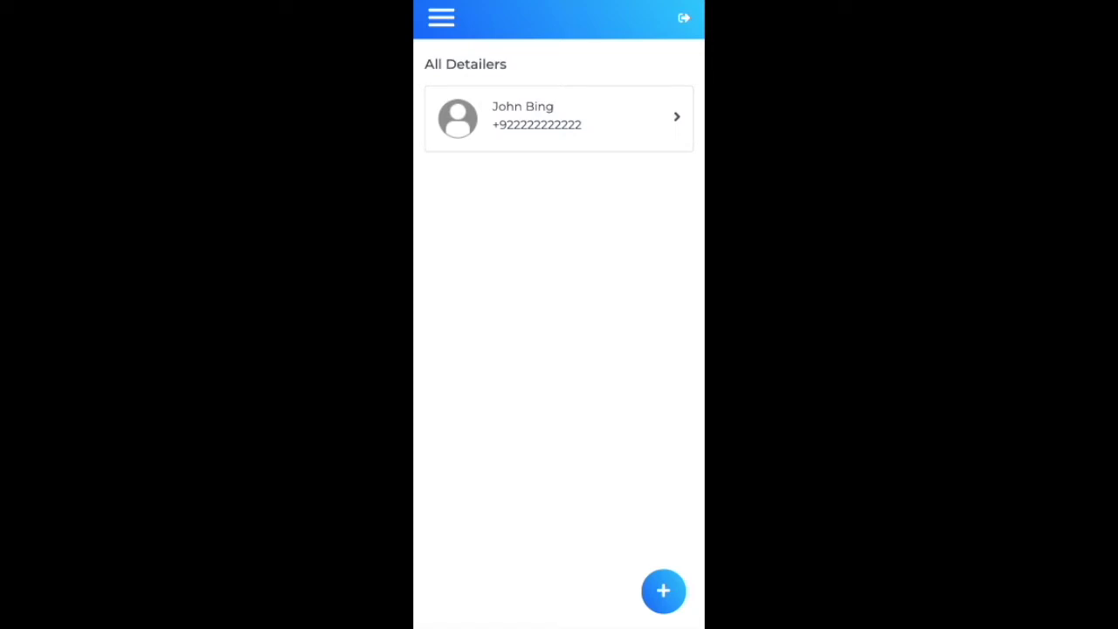
Step: View the new detailer's Update Detailer form unchanged, return to All Detailers, and reopen the menu
click(550, 131)
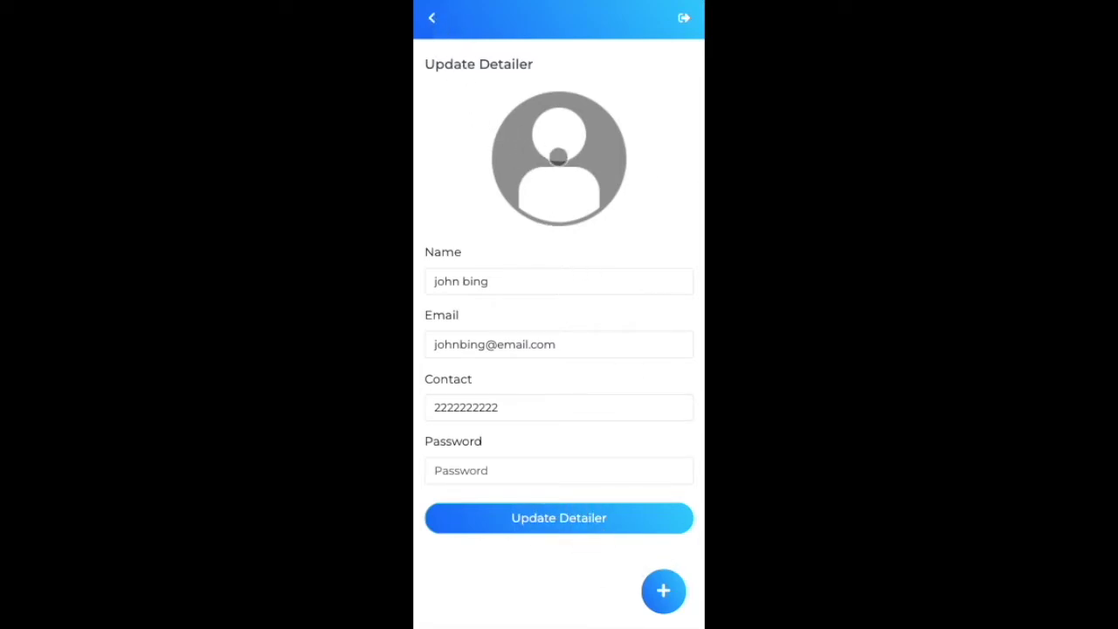
click(430, 18)
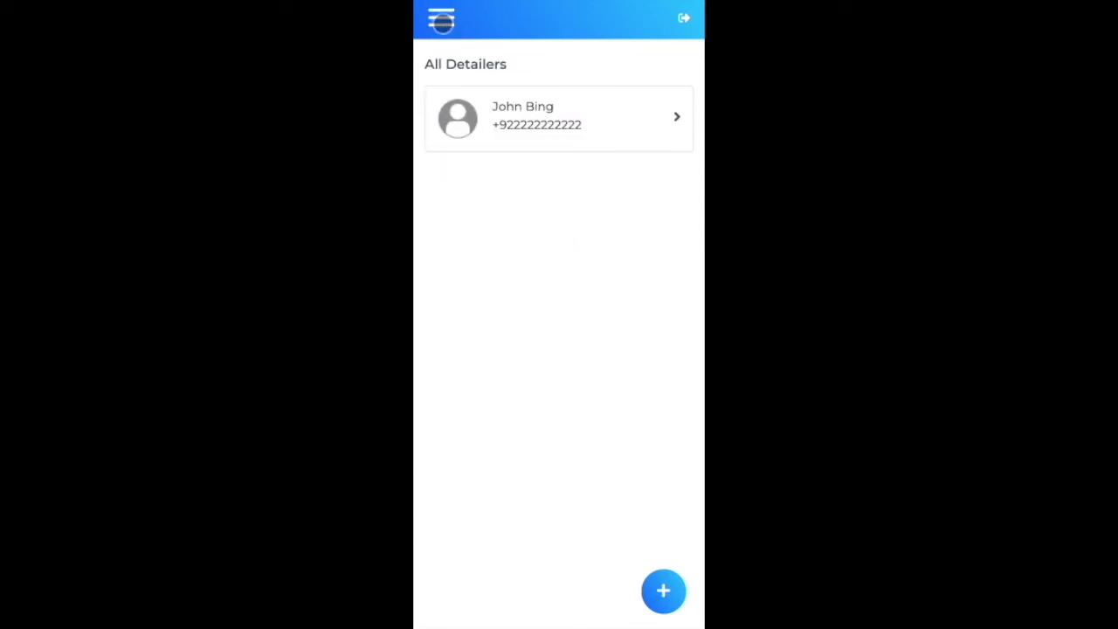
click(441, 20)
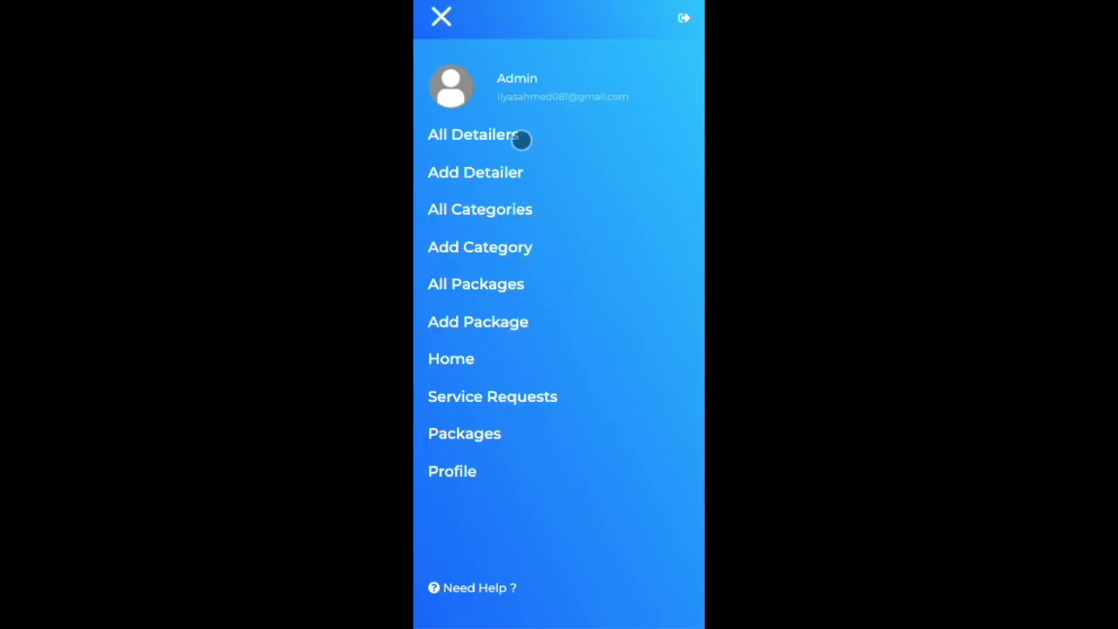
Step: Go to the Service Requests page, which shows no requests, then toggle the drawer open and closed
click(531, 395)
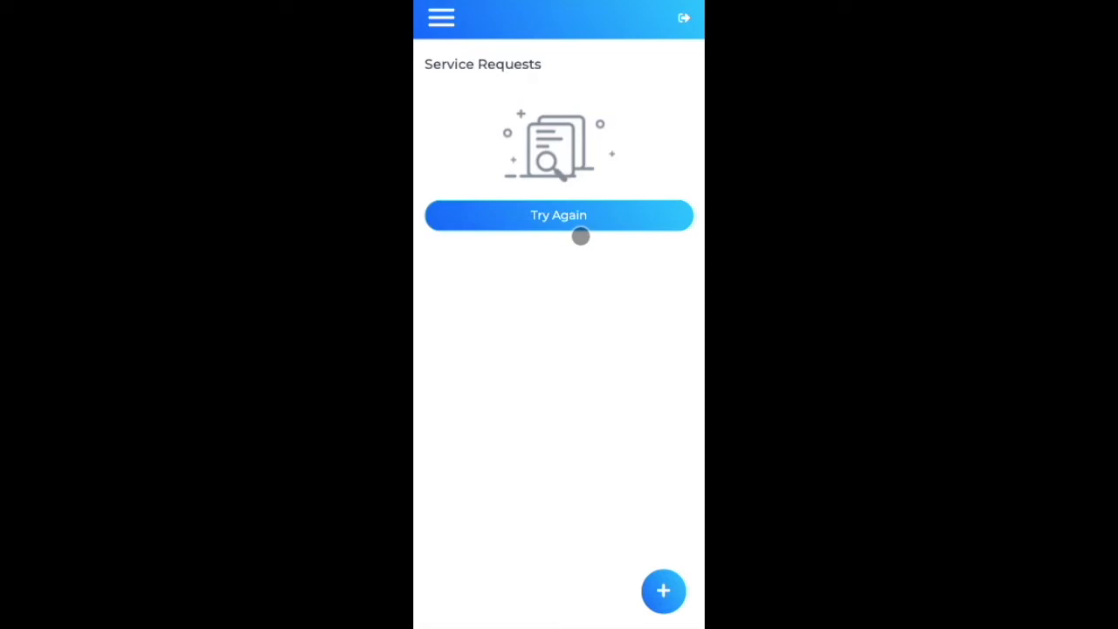
click(442, 17)
click(442, 17)
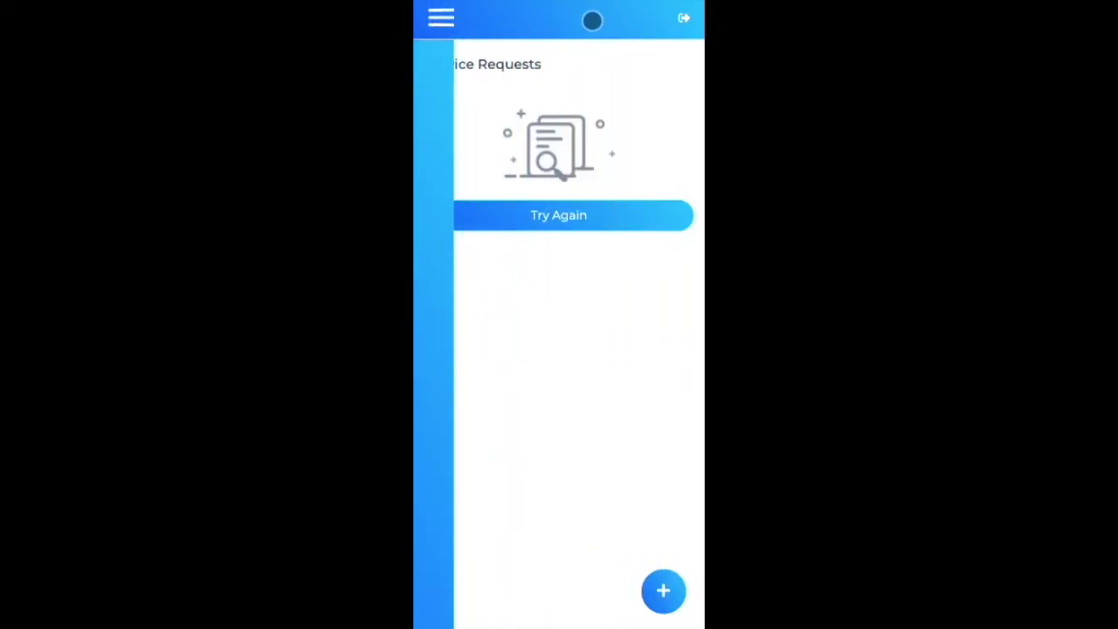
Step: Log out of admin and sign in as the customer using the saved login
click(684, 18)
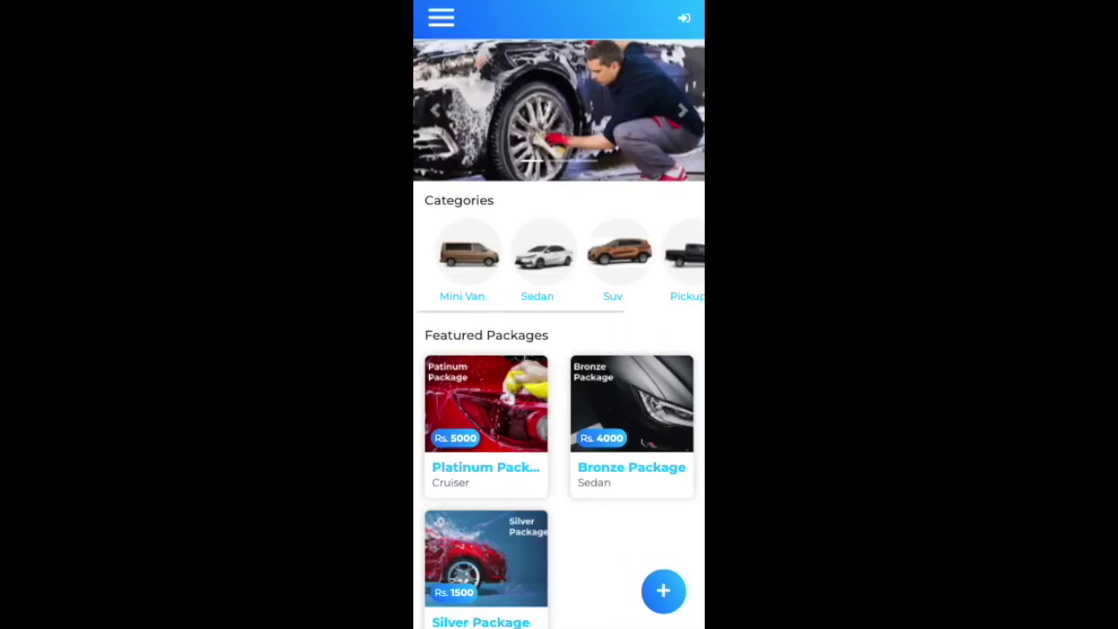
click(682, 17)
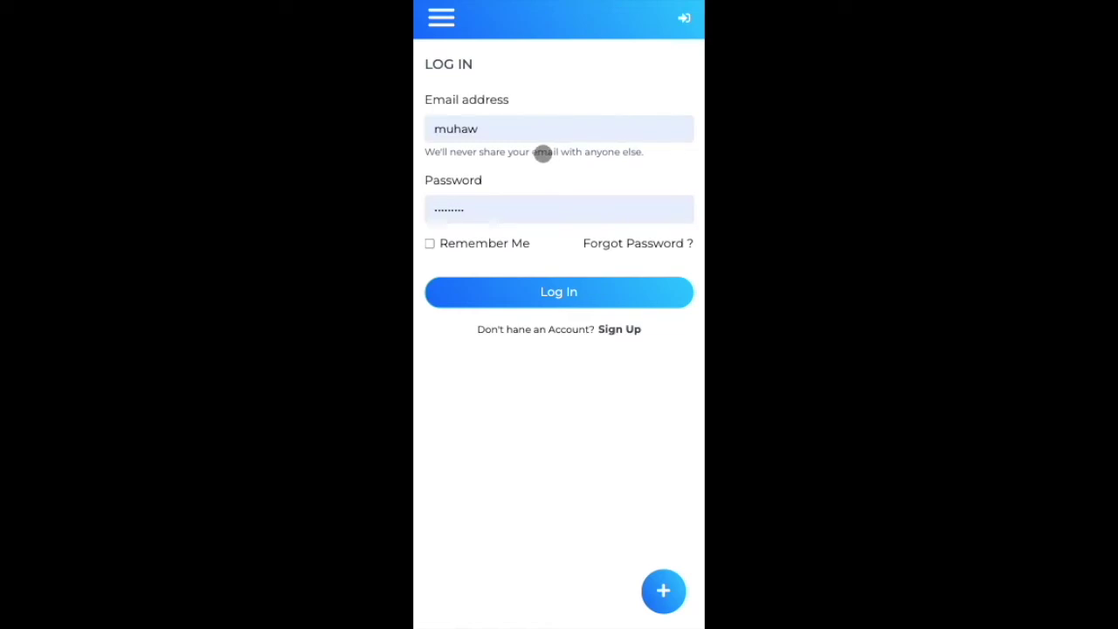
click(527, 123)
right_click(527, 121)
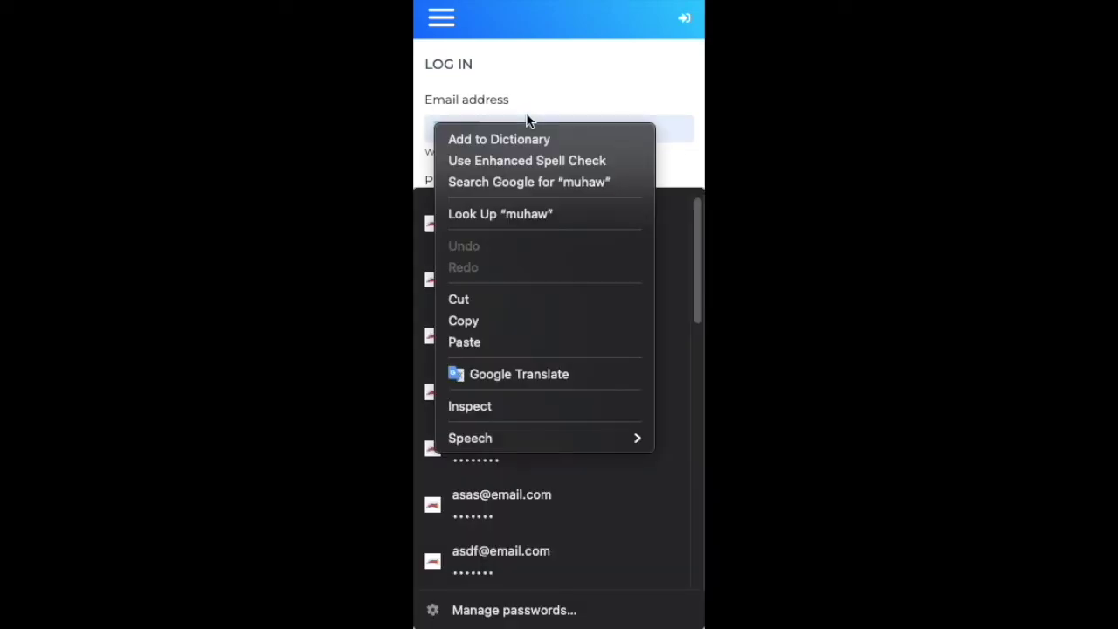
click(531, 127)
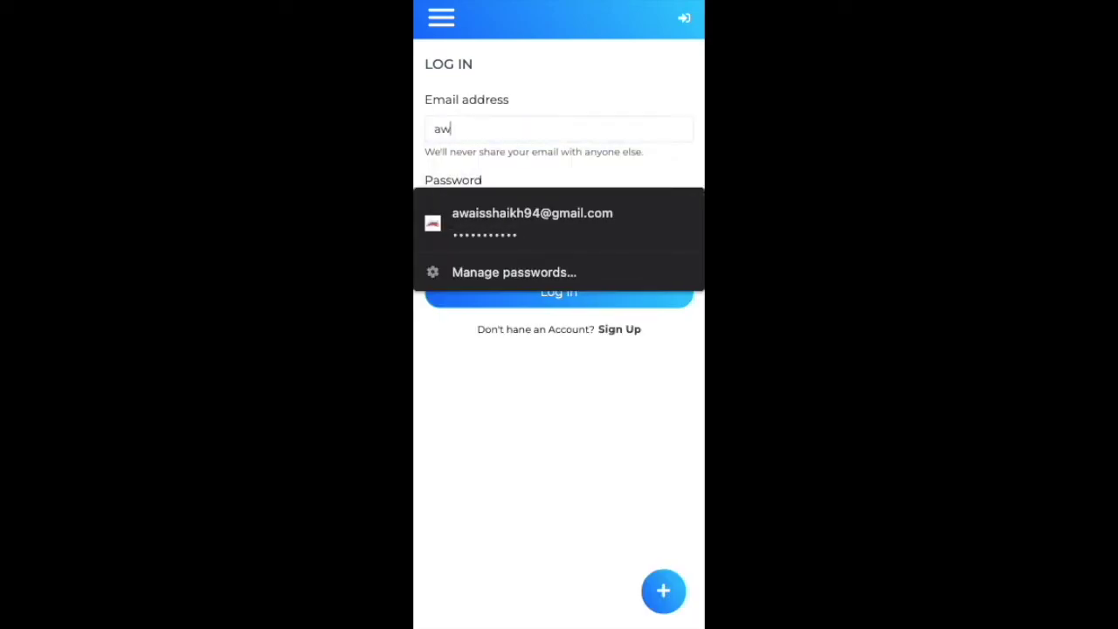
click(550, 198)
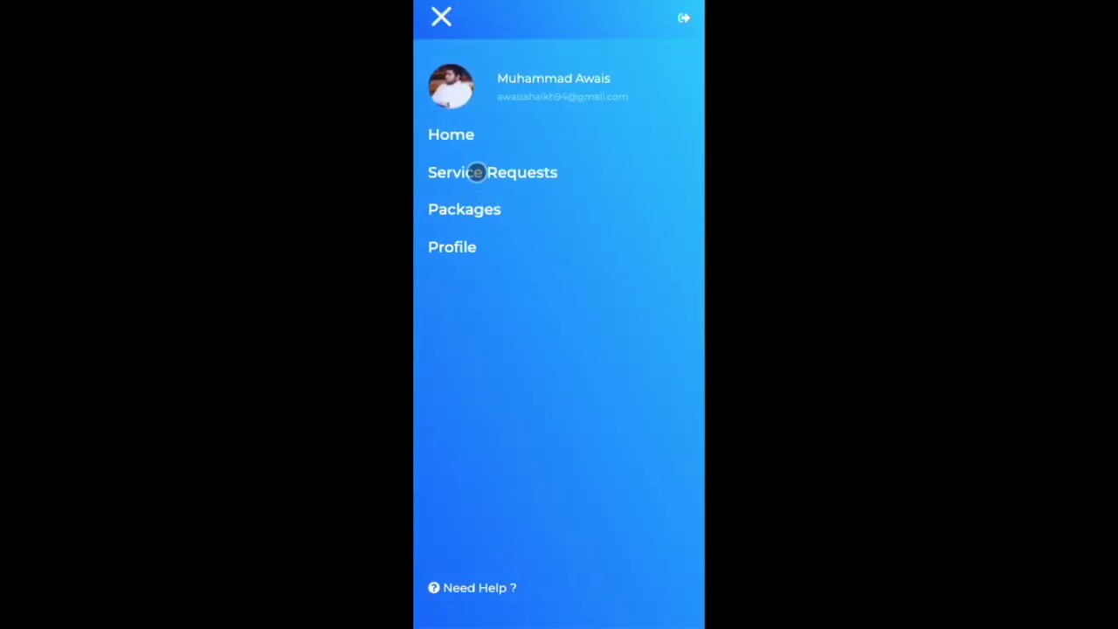
Step: Filter home packages to Sedan and open the Silver Package showing Rs.1500 and seven services
click(451, 133)
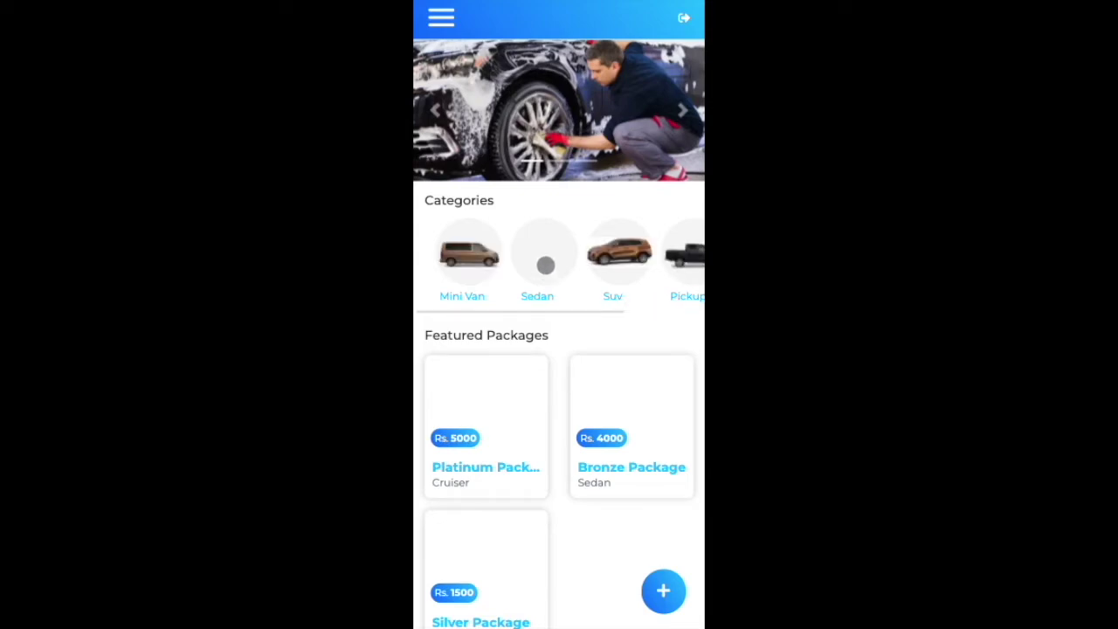
drag(612, 354, 611, 318)
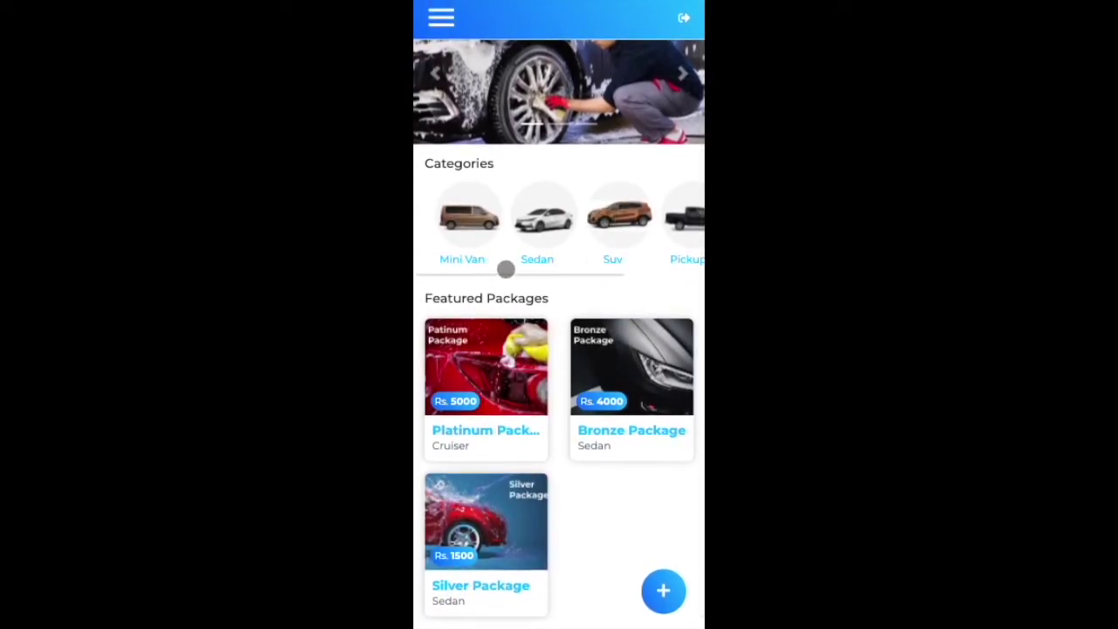
drag(608, 238, 597, 232)
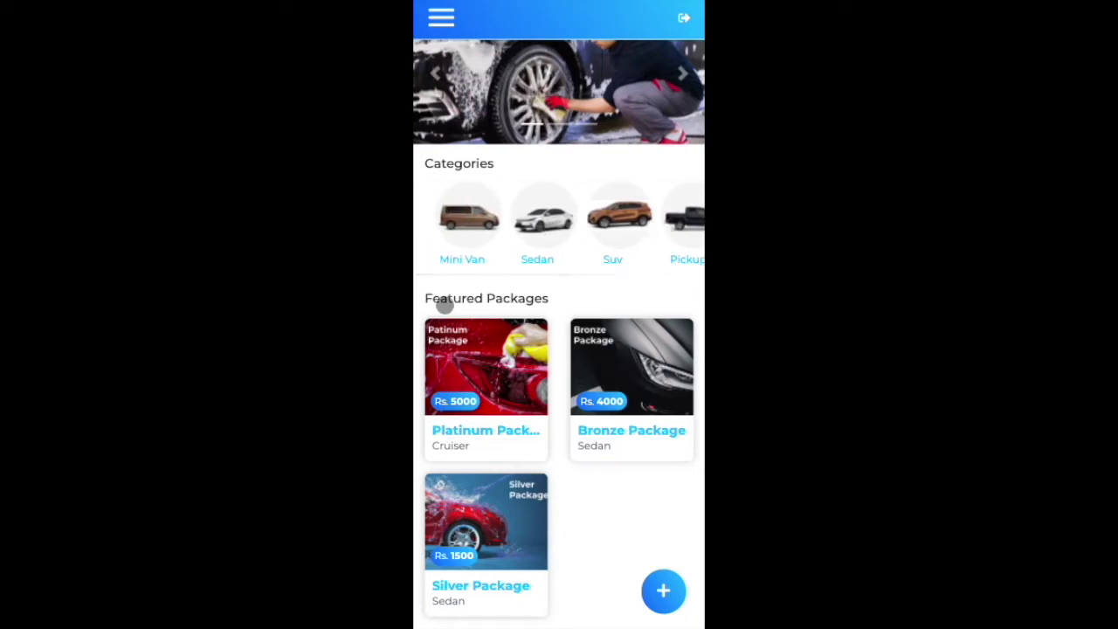
drag(587, 434, 594, 392)
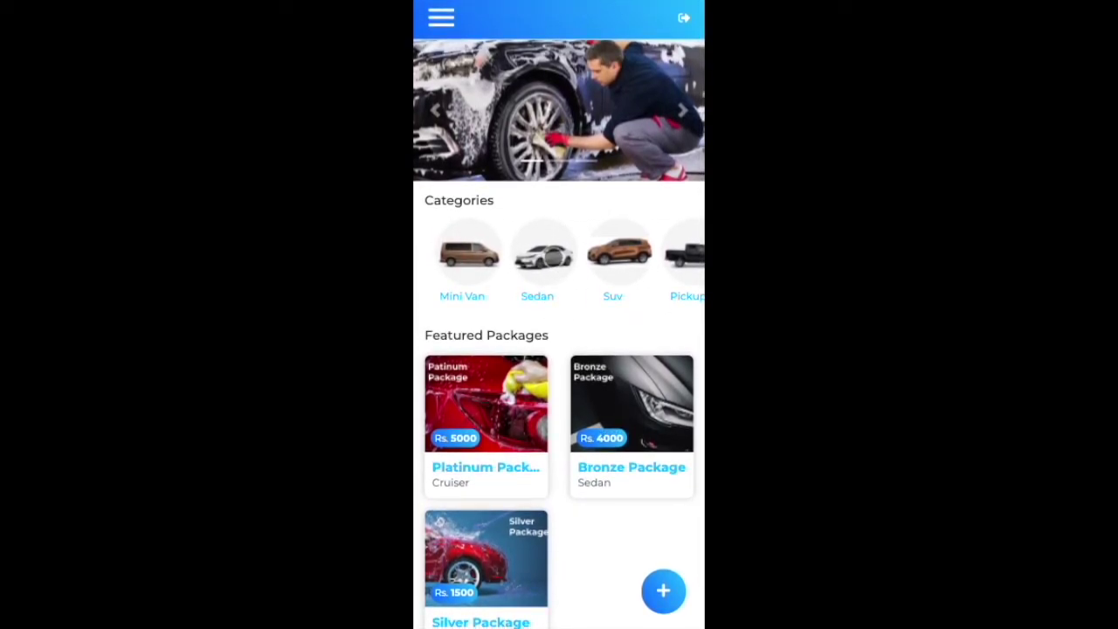
click(542, 253)
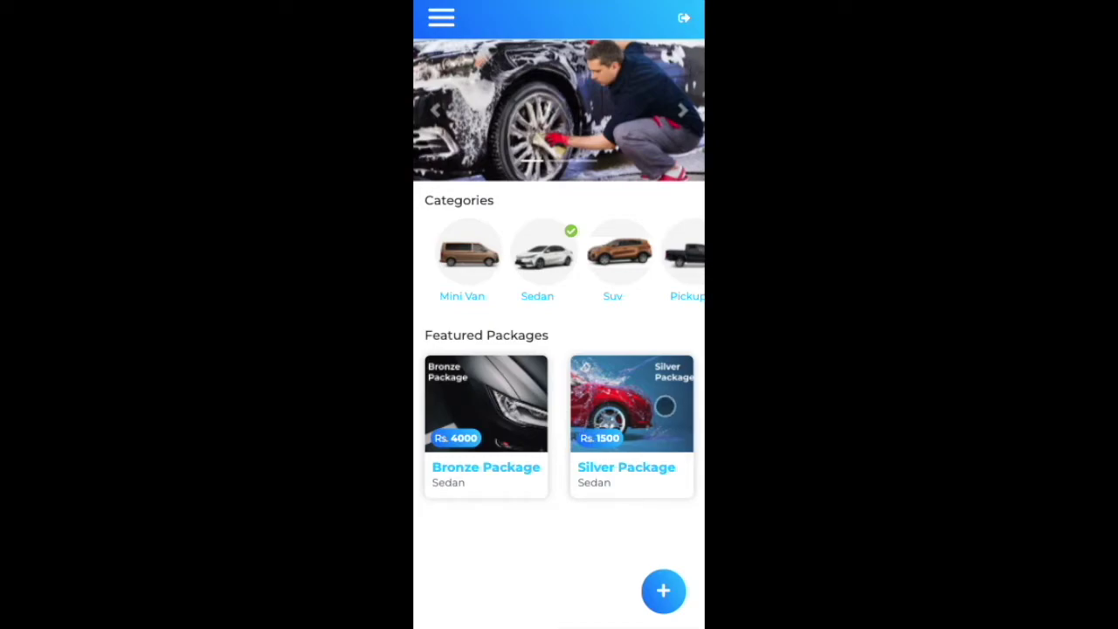
click(652, 414)
drag(652, 413, 673, 257)
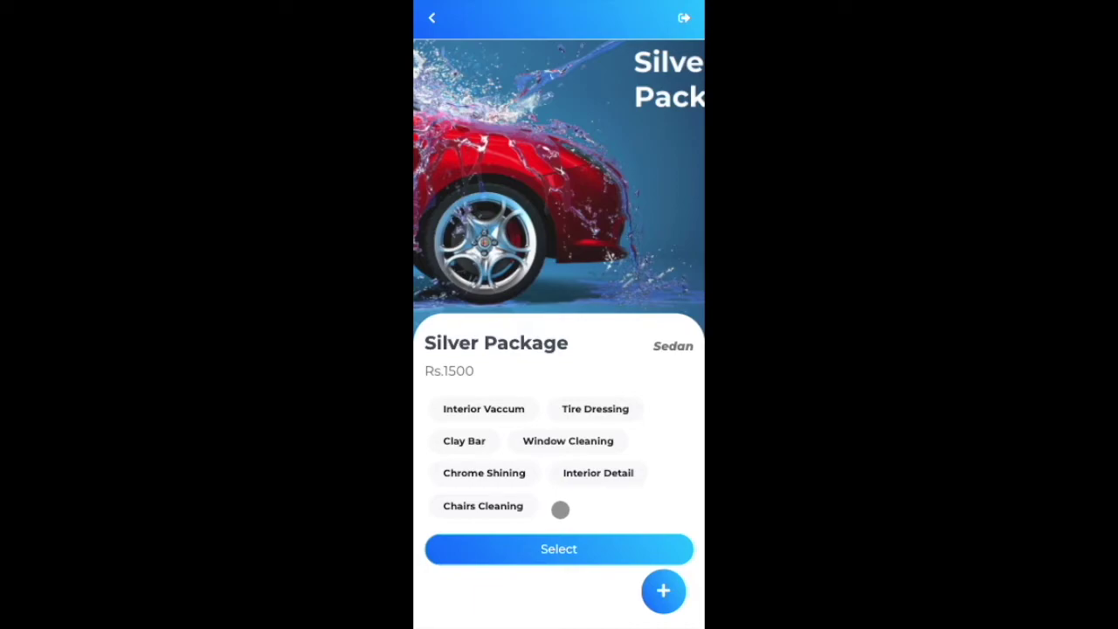
Step: Select the Silver Package, enter 'sample location' as the car location, and continue
click(571, 552)
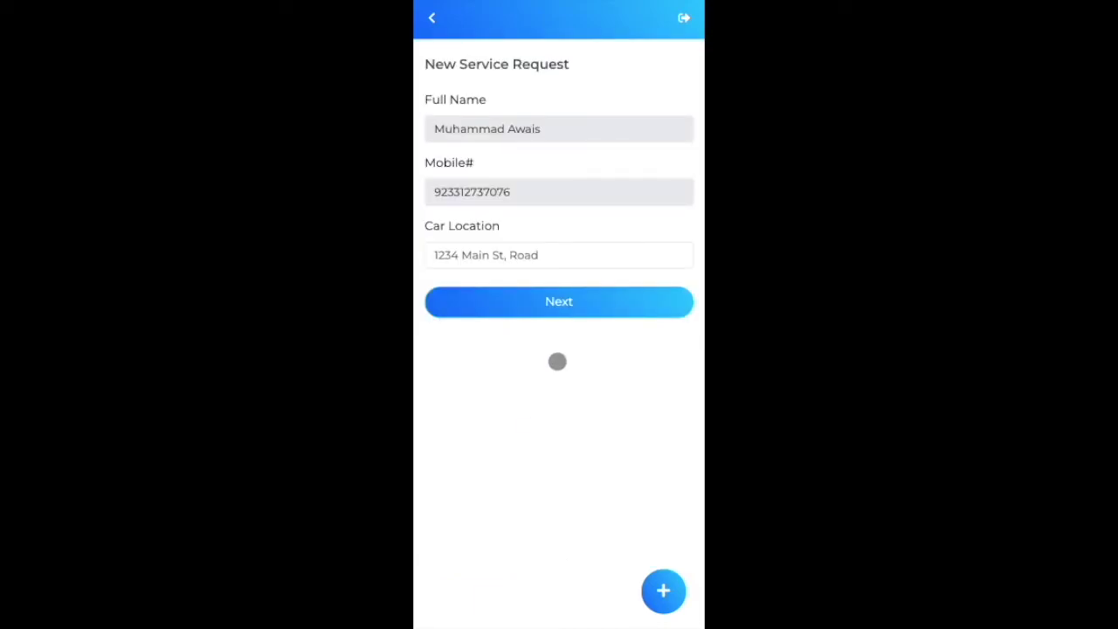
click(567, 259)
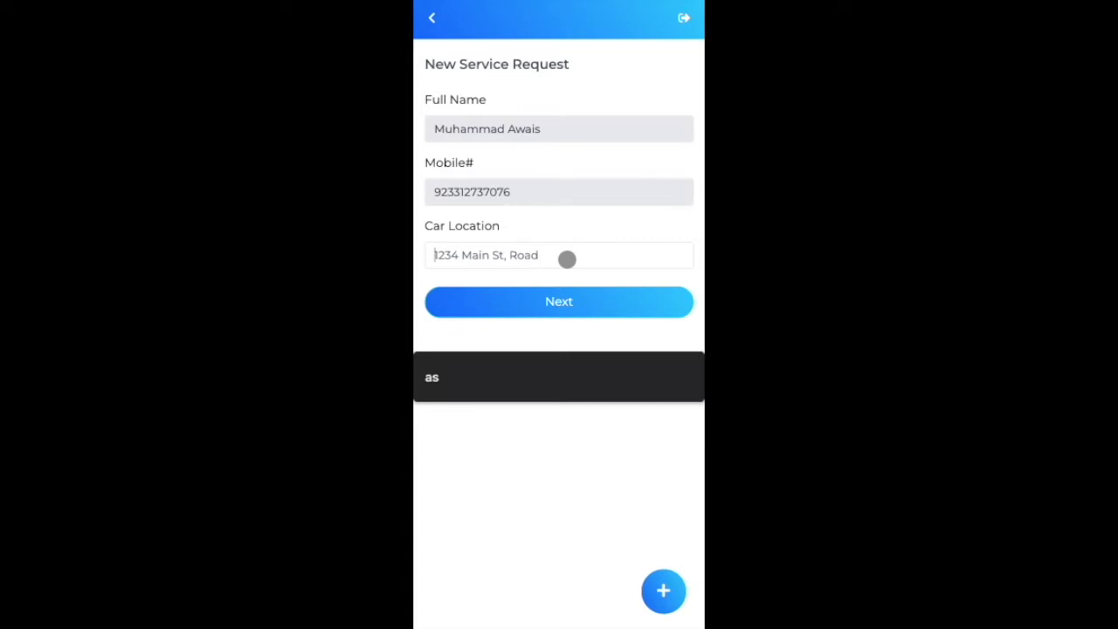
text(sample location)
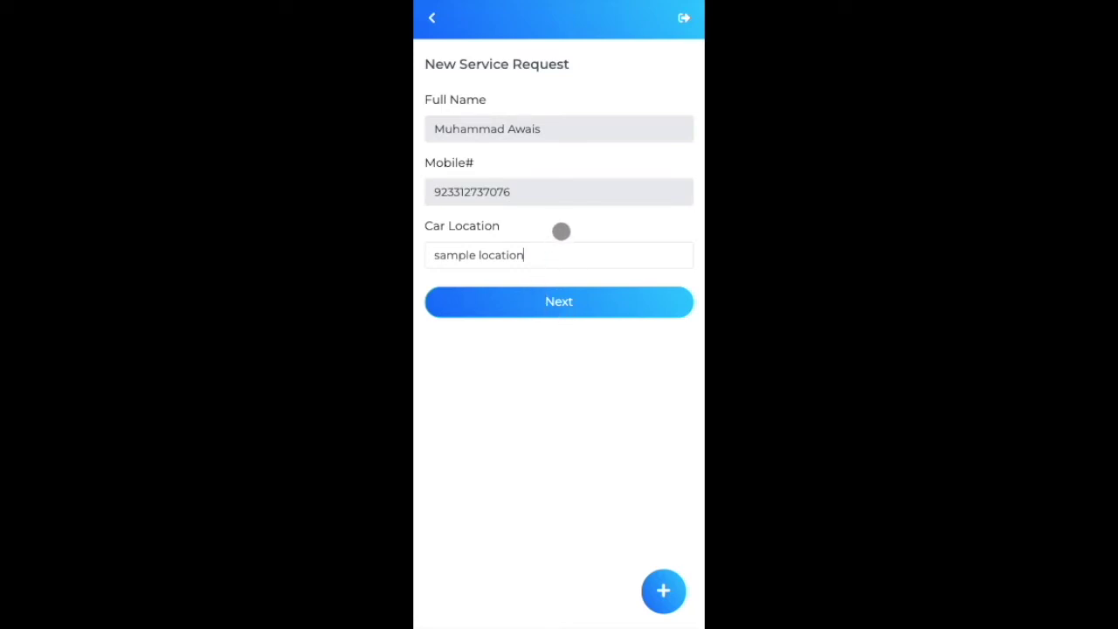
click(556, 309)
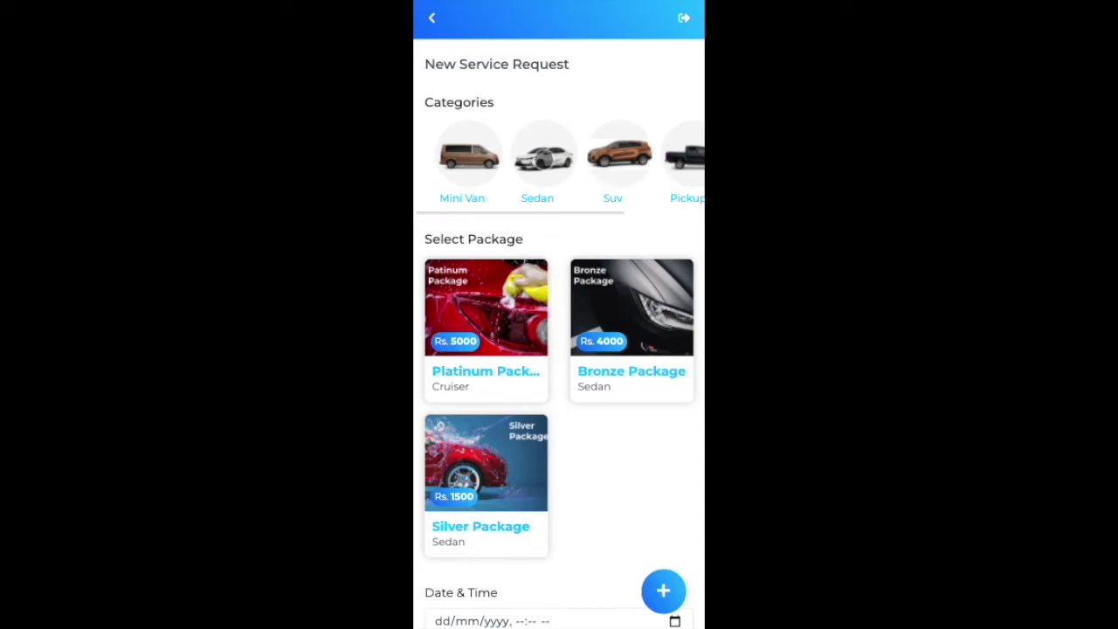
Step: Choose Sedan as the car category and Silver Package as the package, then open the date picker
click(542, 161)
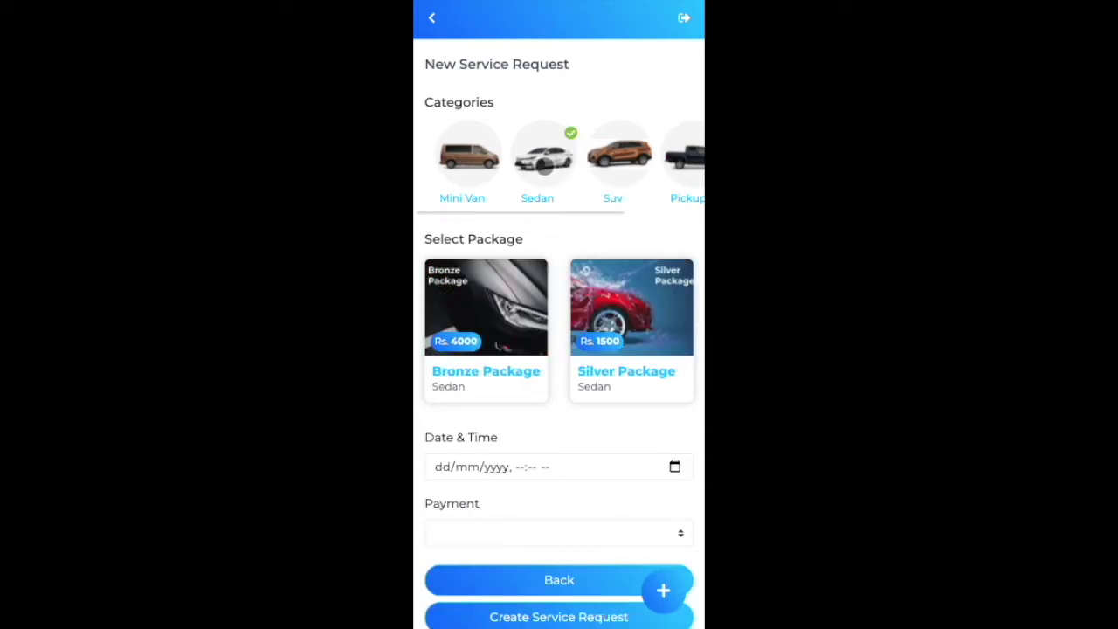
drag(542, 173, 658, 164)
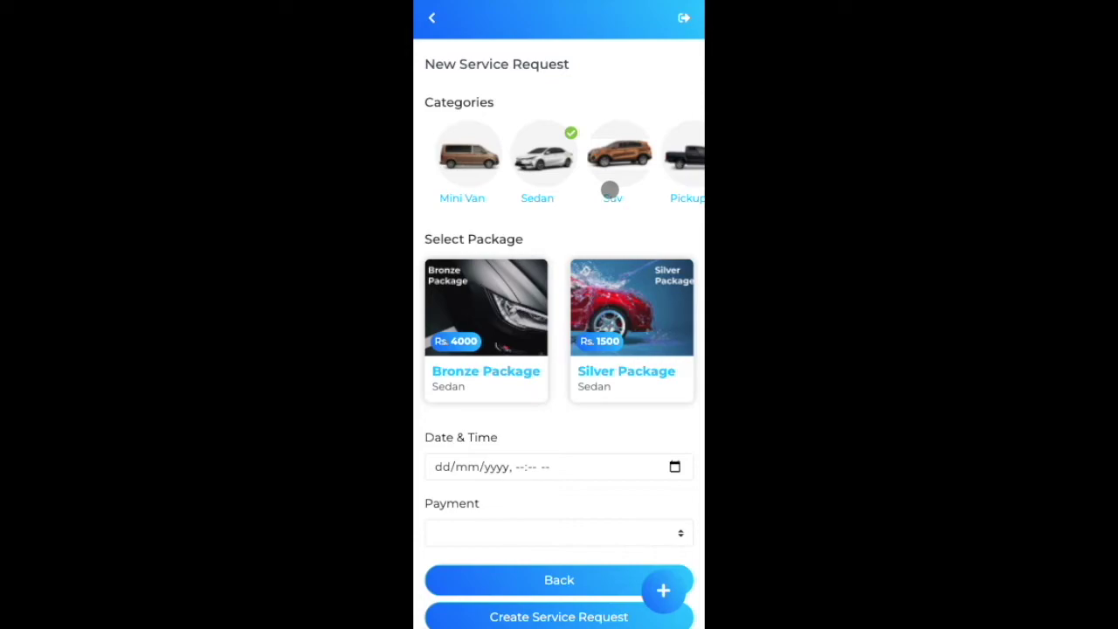
scroll(599, 324, down, 1)
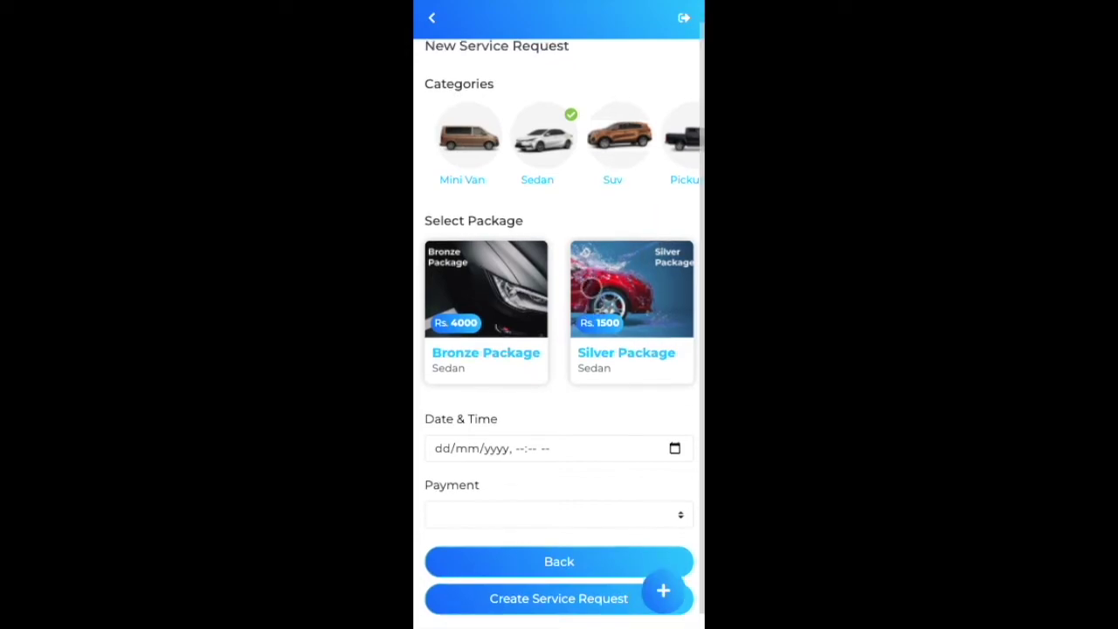
scroll(614, 217, up, 1)
scroll(609, 199, down, 1)
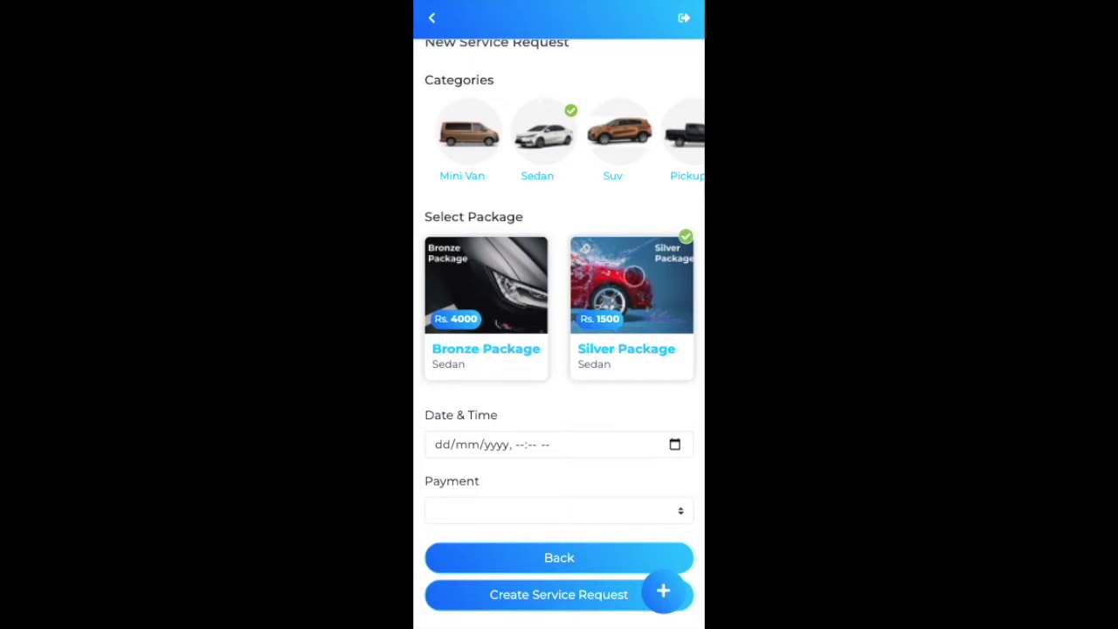
click(670, 447)
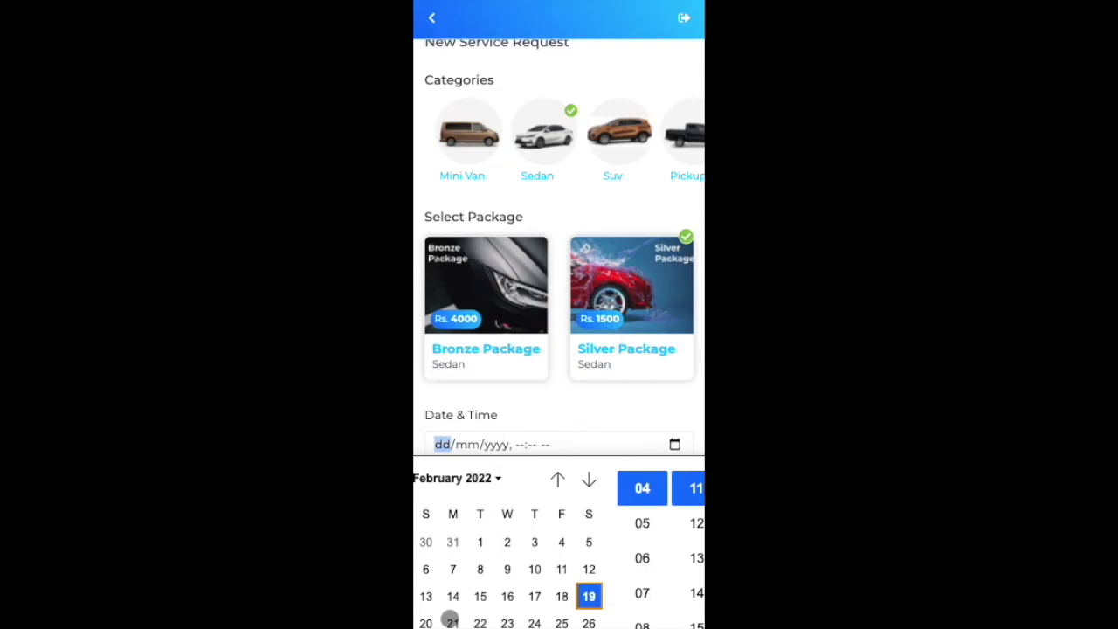
Step: Set the booking date to 20/02/2022 and the time to 05:12 PM
click(426, 622)
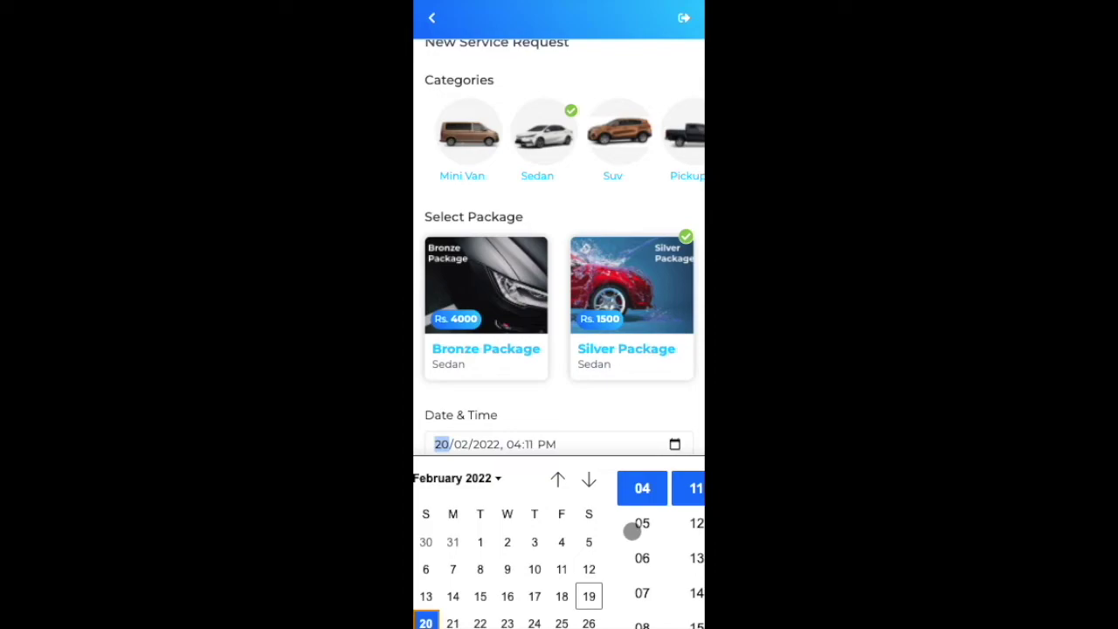
click(641, 524)
click(693, 522)
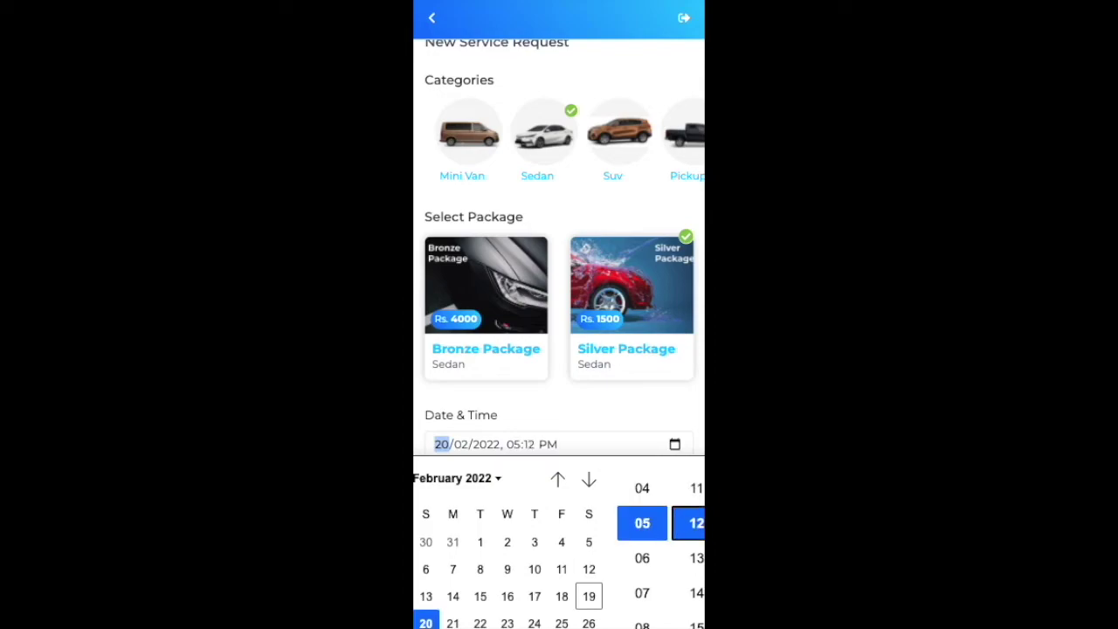
click(691, 399)
Step: Choose Cash Payment as the payment method and create the service request
click(601, 509)
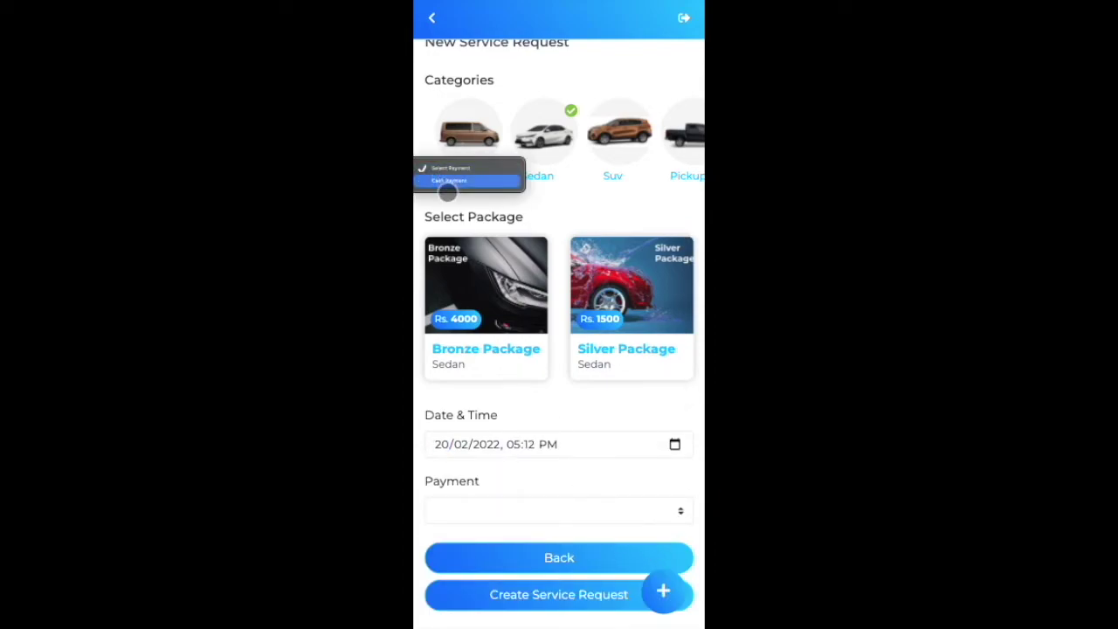
click(449, 181)
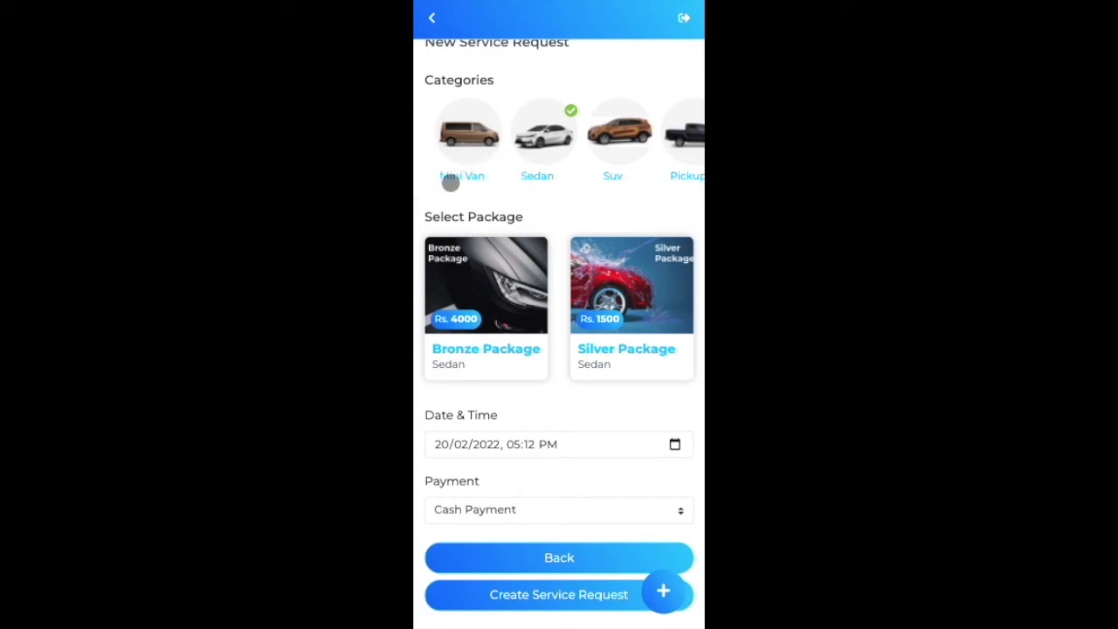
drag(674, 266, 627, 232)
drag(616, 427, 572, 594)
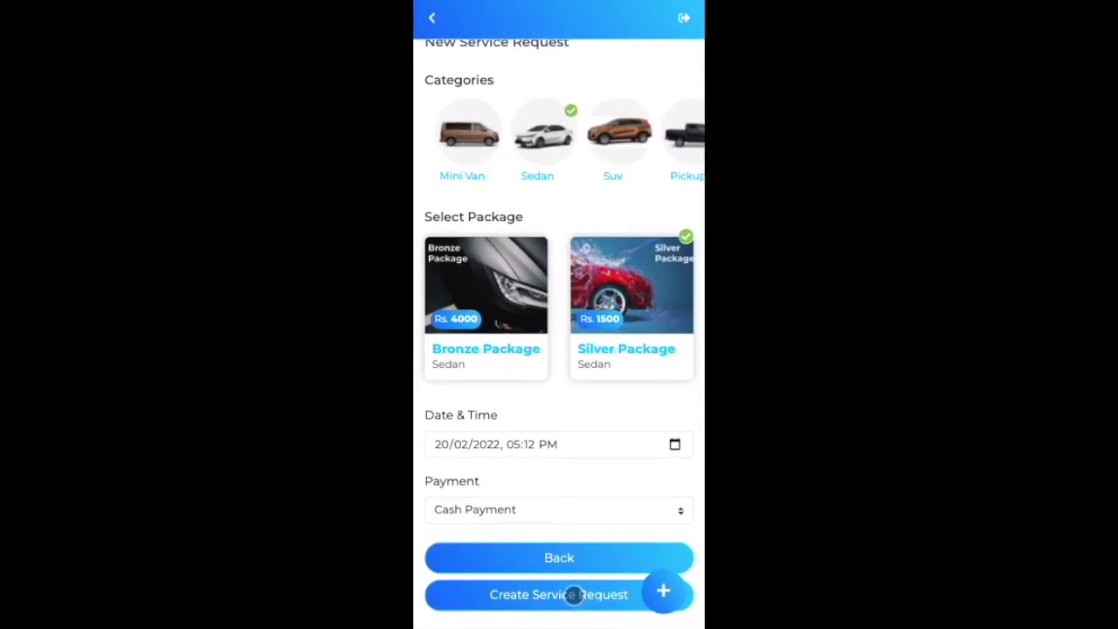
click(573, 594)
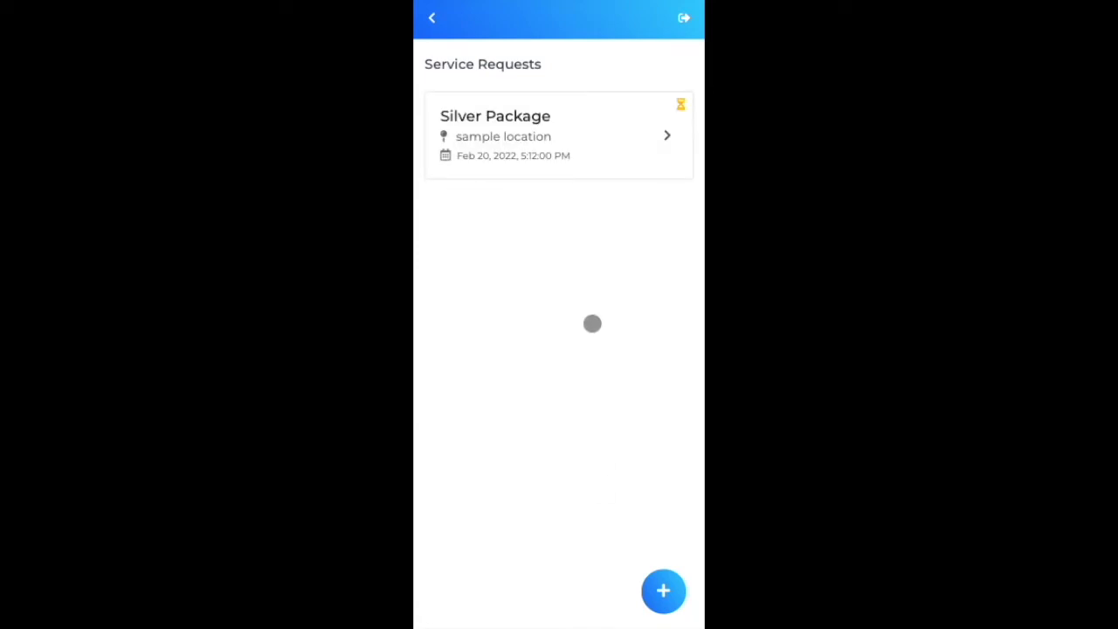
click(430, 15)
click(441, 17)
click(452, 135)
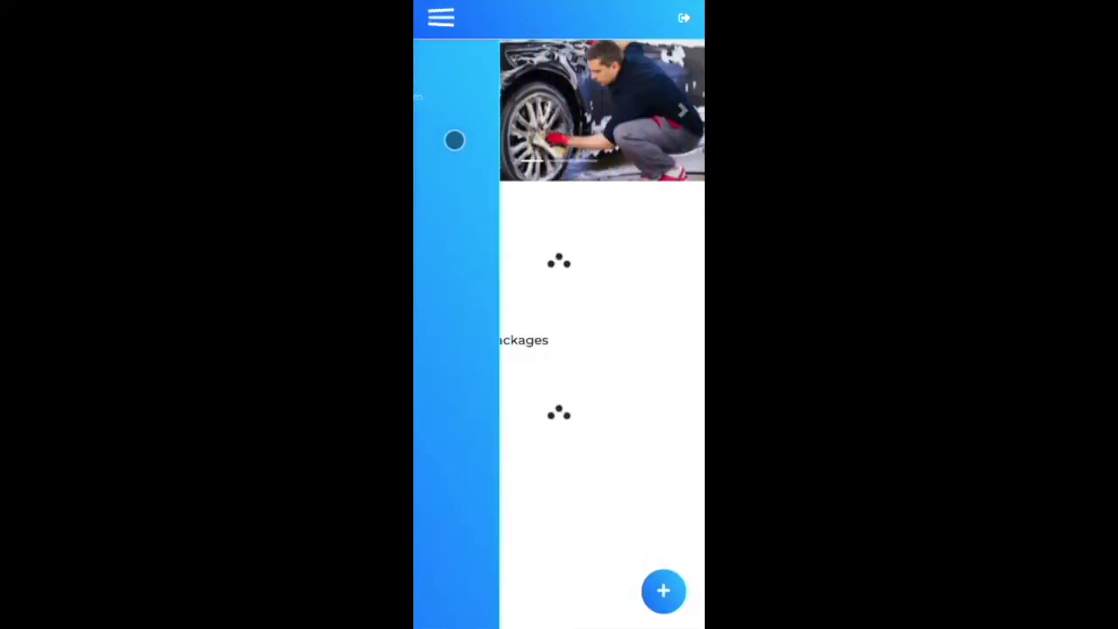
scroll(650, 290, down, 1)
click(441, 18)
click(446, 246)
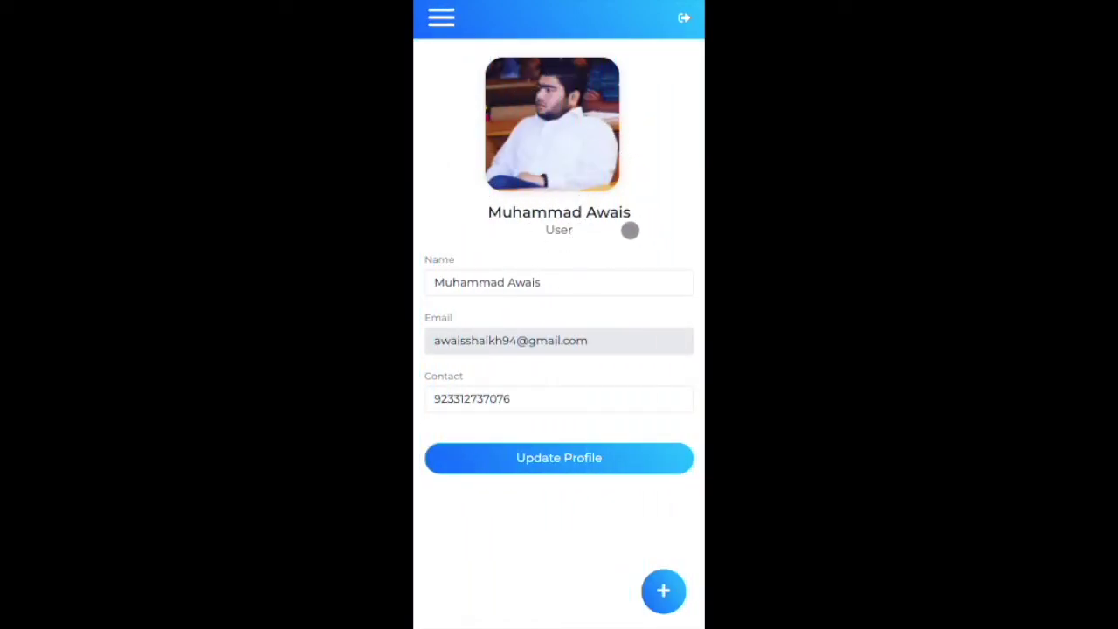
click(441, 25)
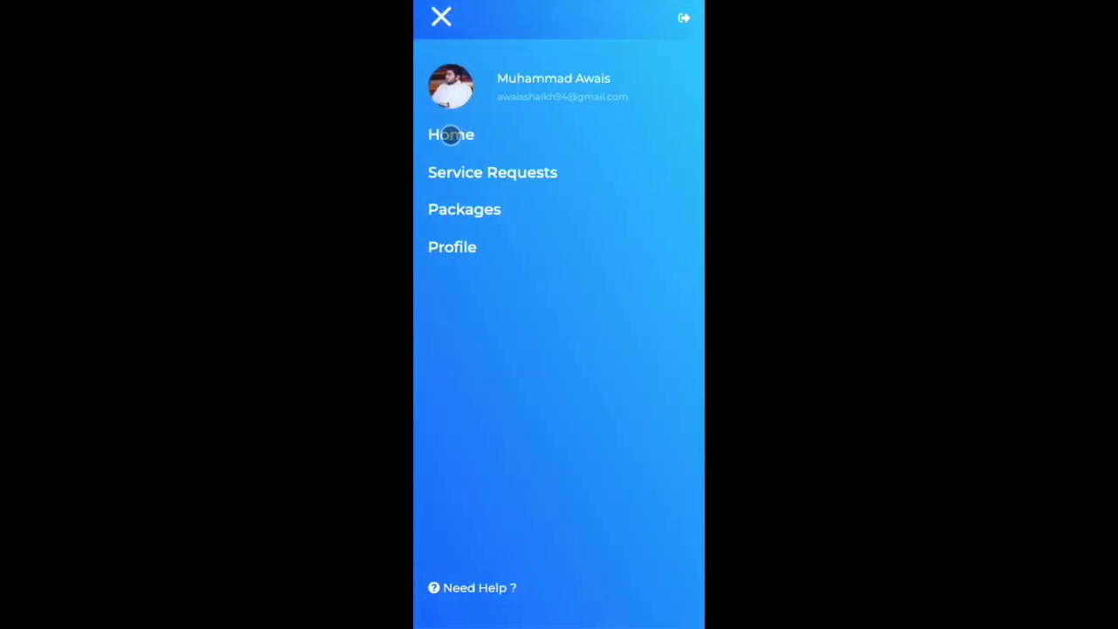
click(451, 134)
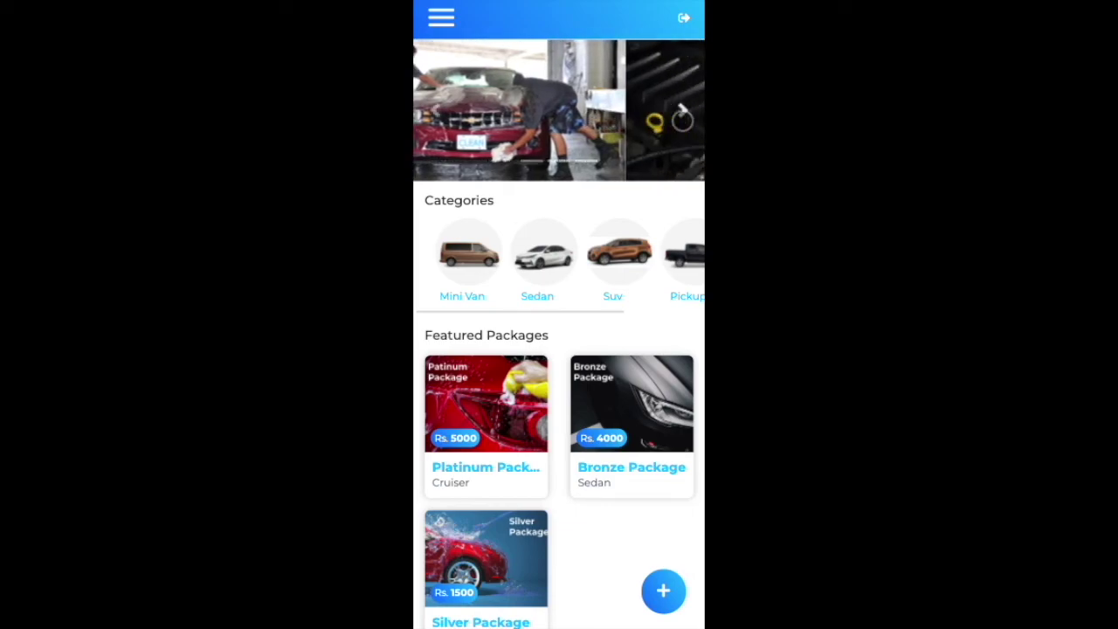
click(442, 18)
click(467, 169)
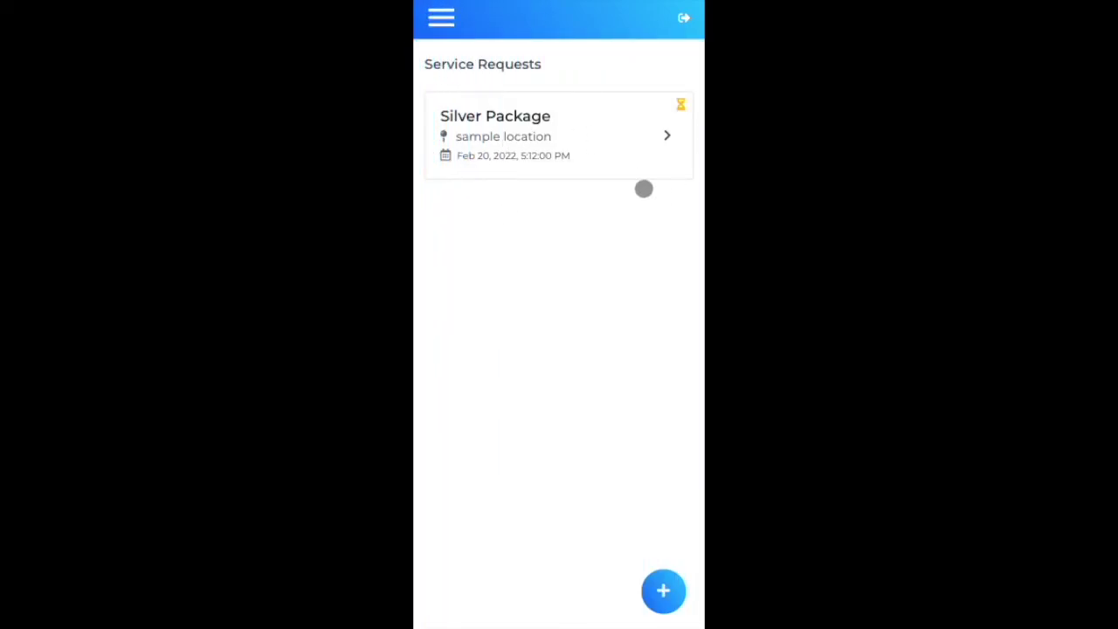
Step: Open the Silver Package request's details and scroll through its Sedan, cash and Request Received info
click(669, 144)
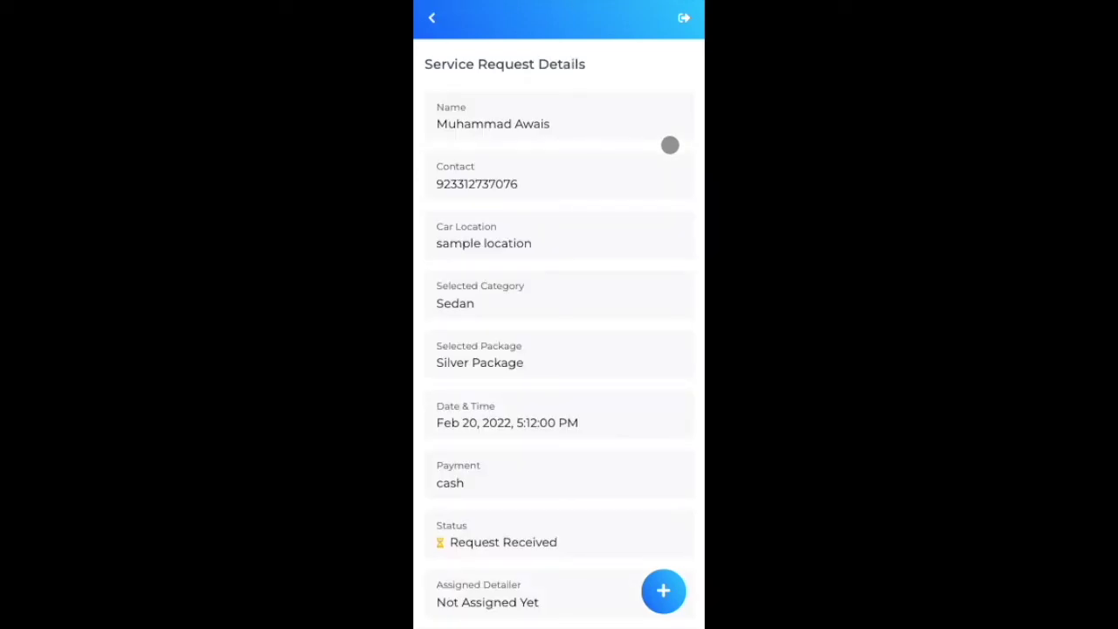
click(433, 18)
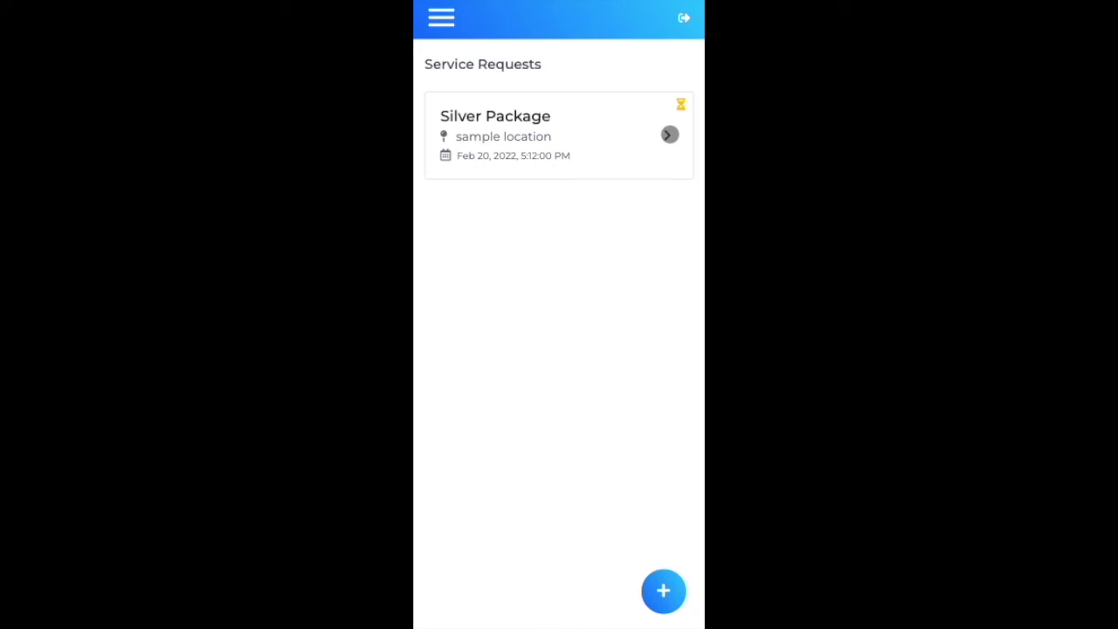
click(669, 134)
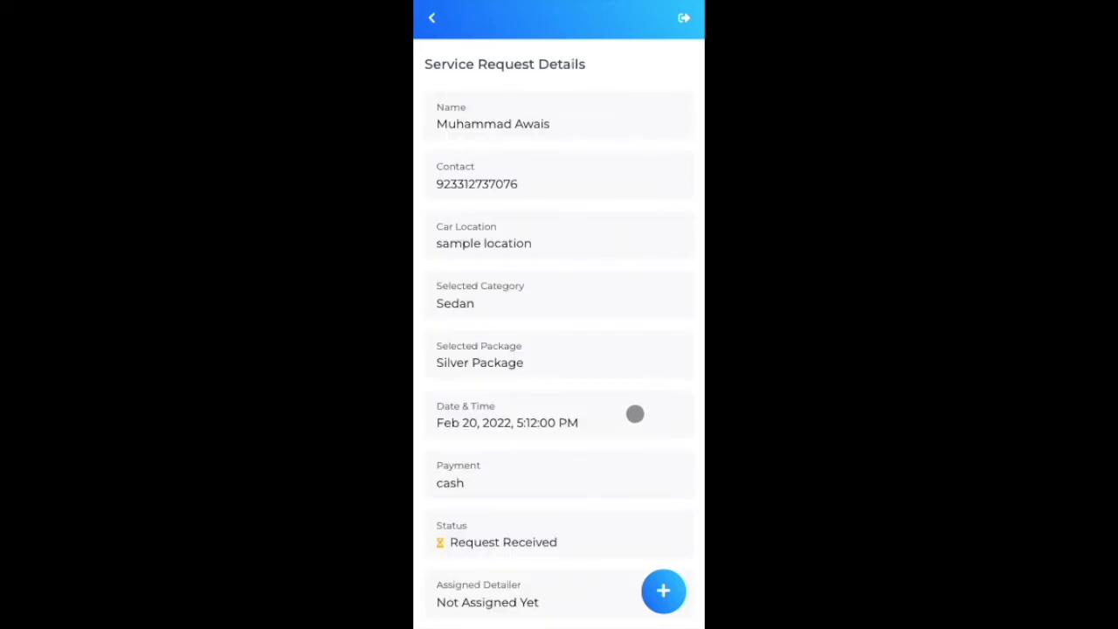
drag(606, 394, 588, 376)
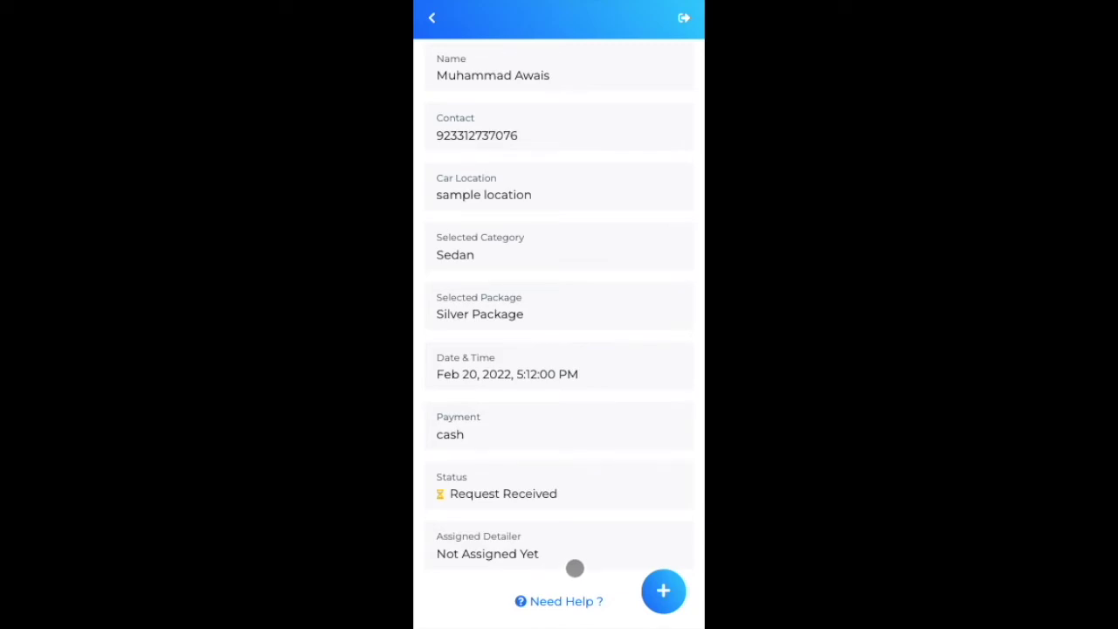
drag(556, 364, 576, 502)
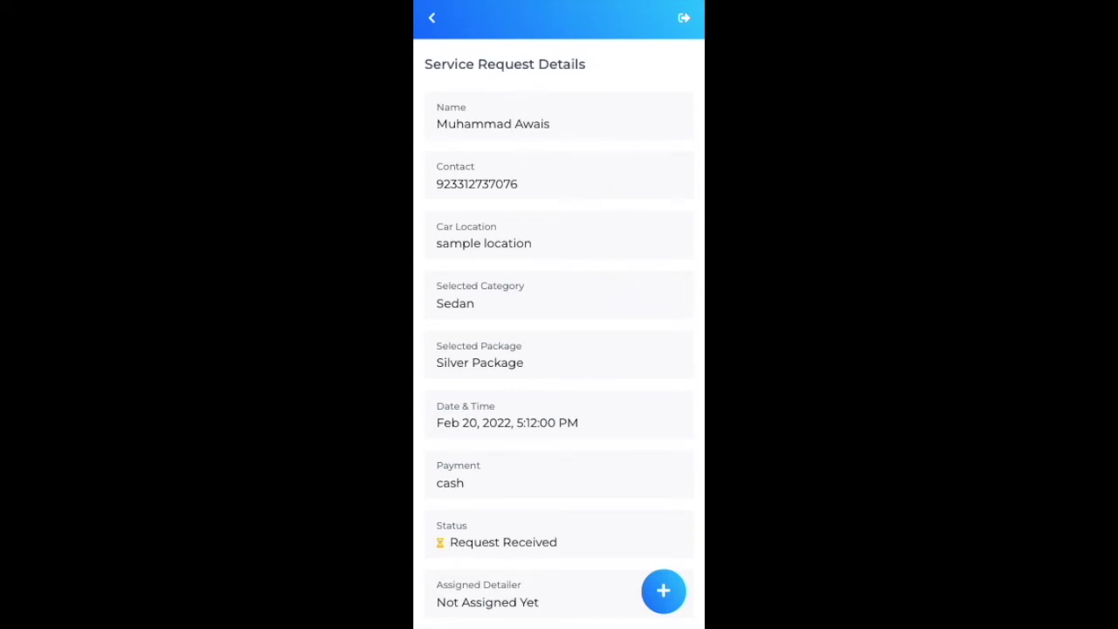
drag(565, 363, 575, 347)
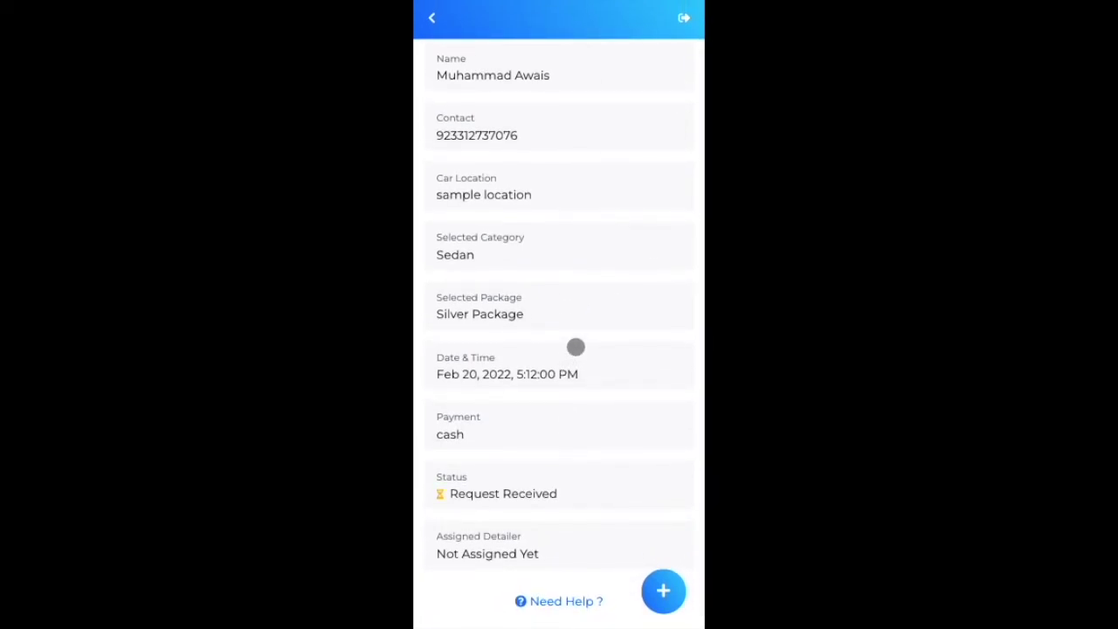